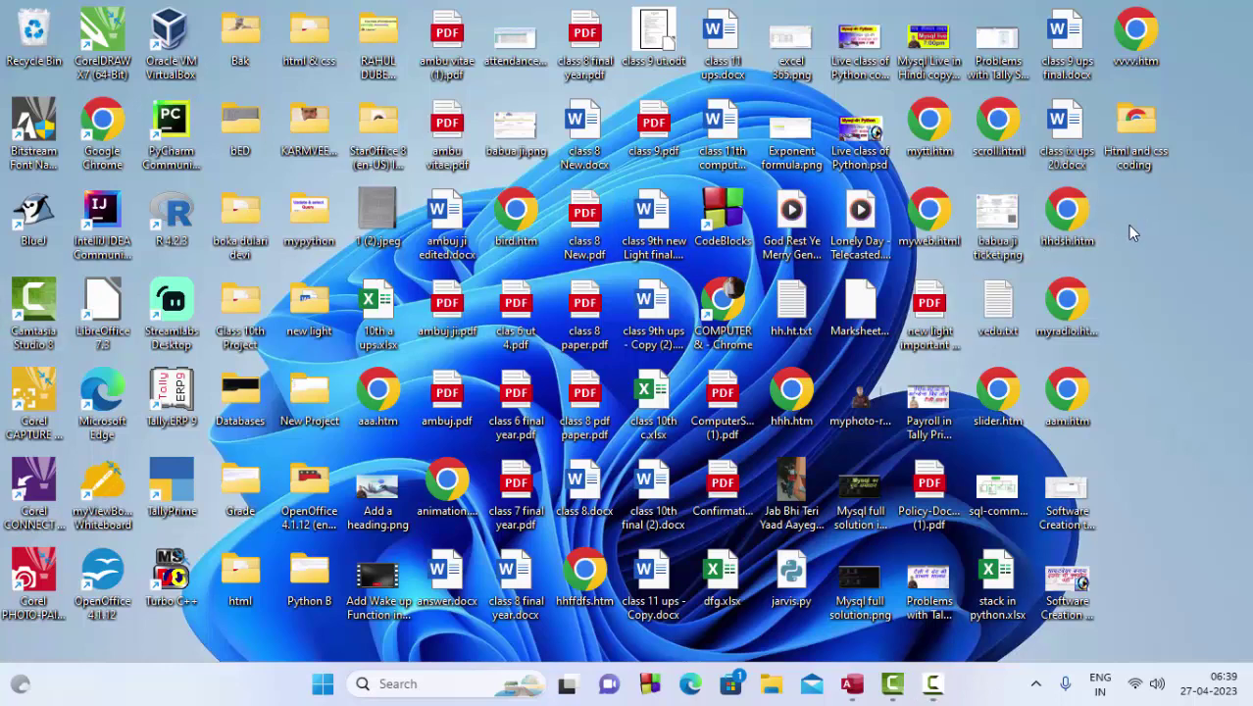
Step: Refresh the desktop twice, then bring the Access database window with Table1 to the front
right_click(1127, 235)
left_click(1076, 281)
right_click(1168, 262)
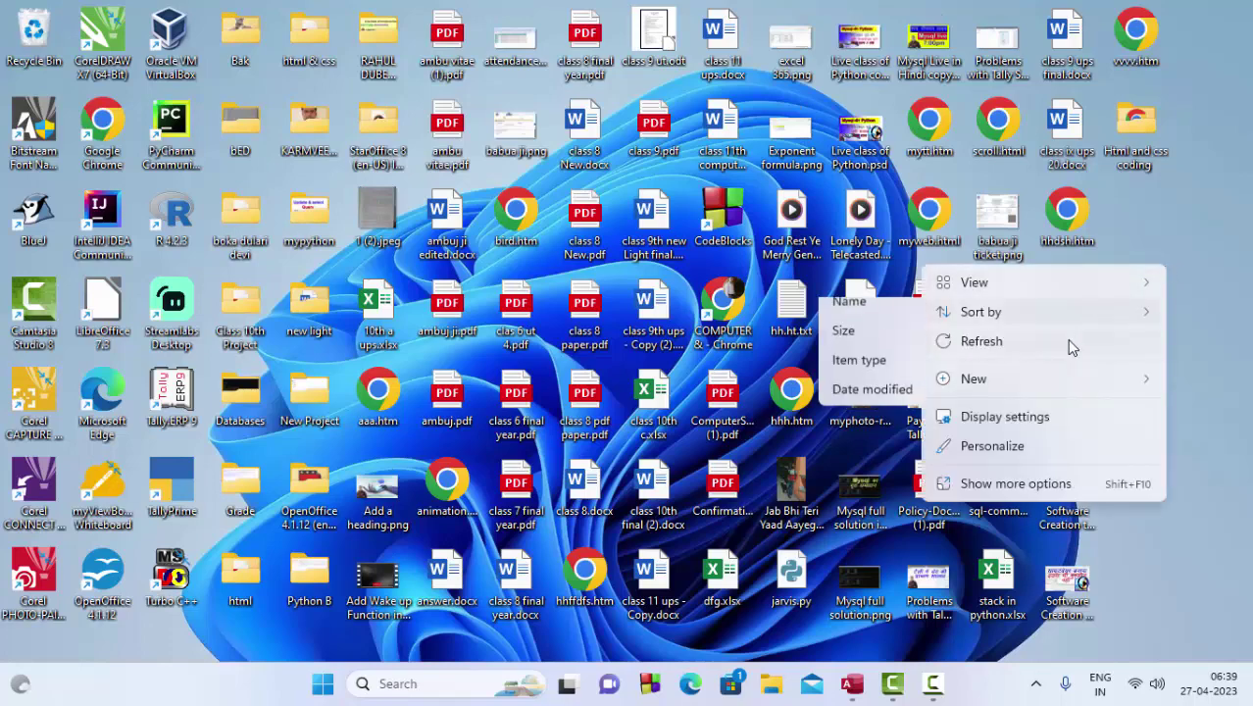
left_click(1065, 342)
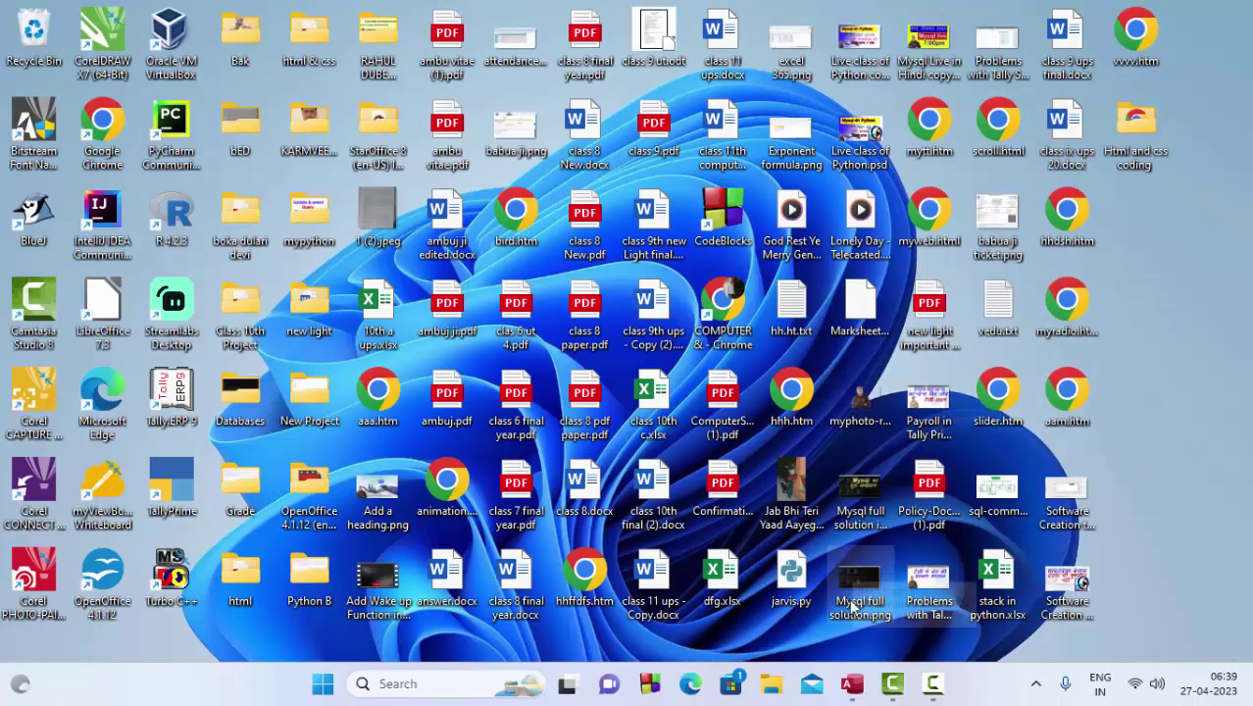
left_click(851, 686)
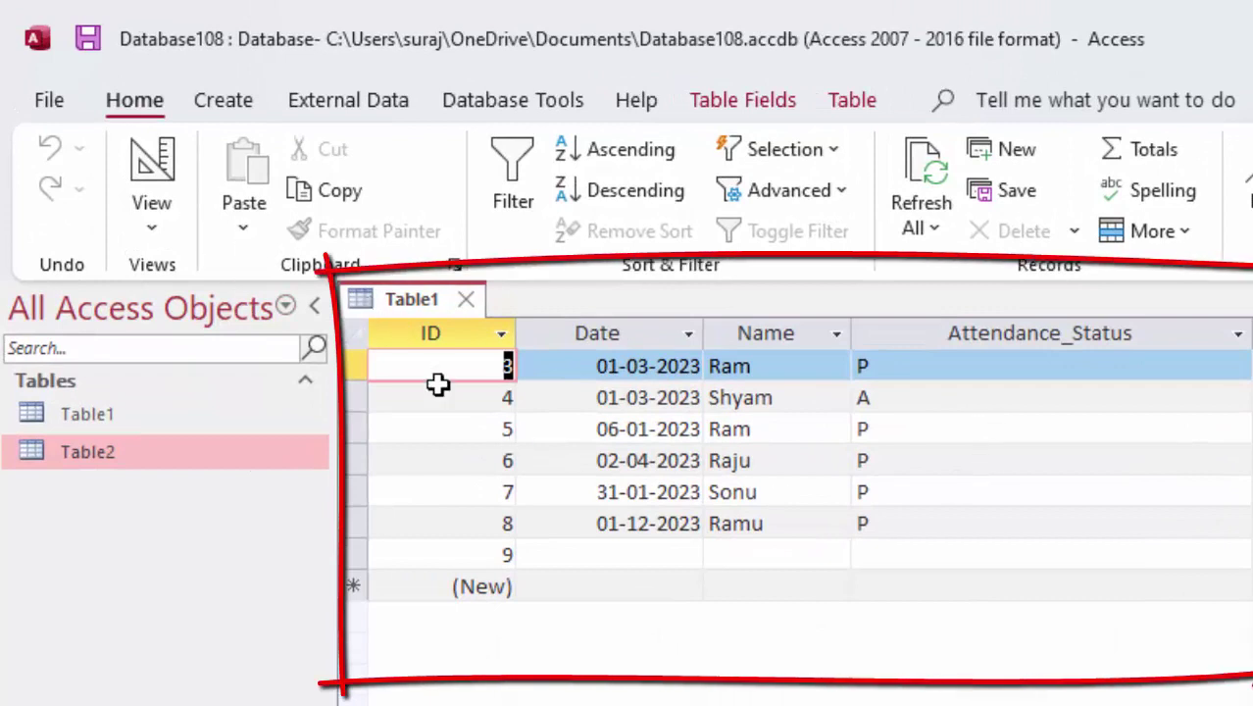
left_click(459, 366)
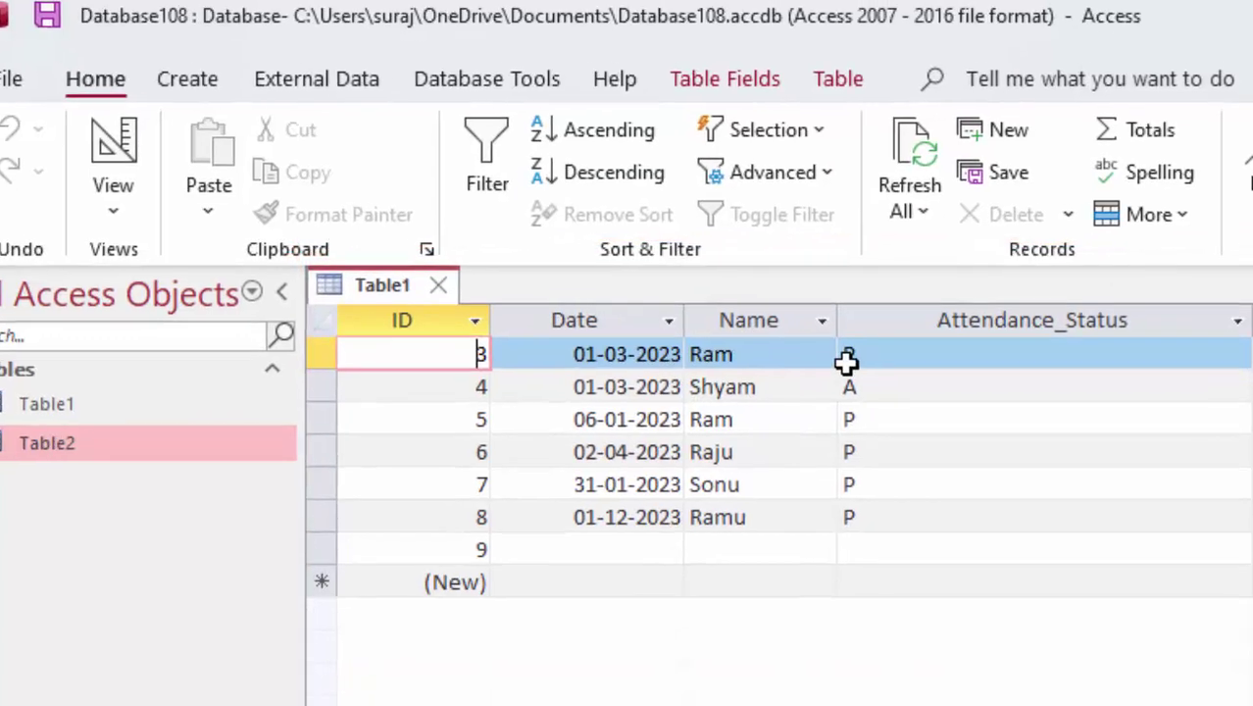
left_click(866, 367)
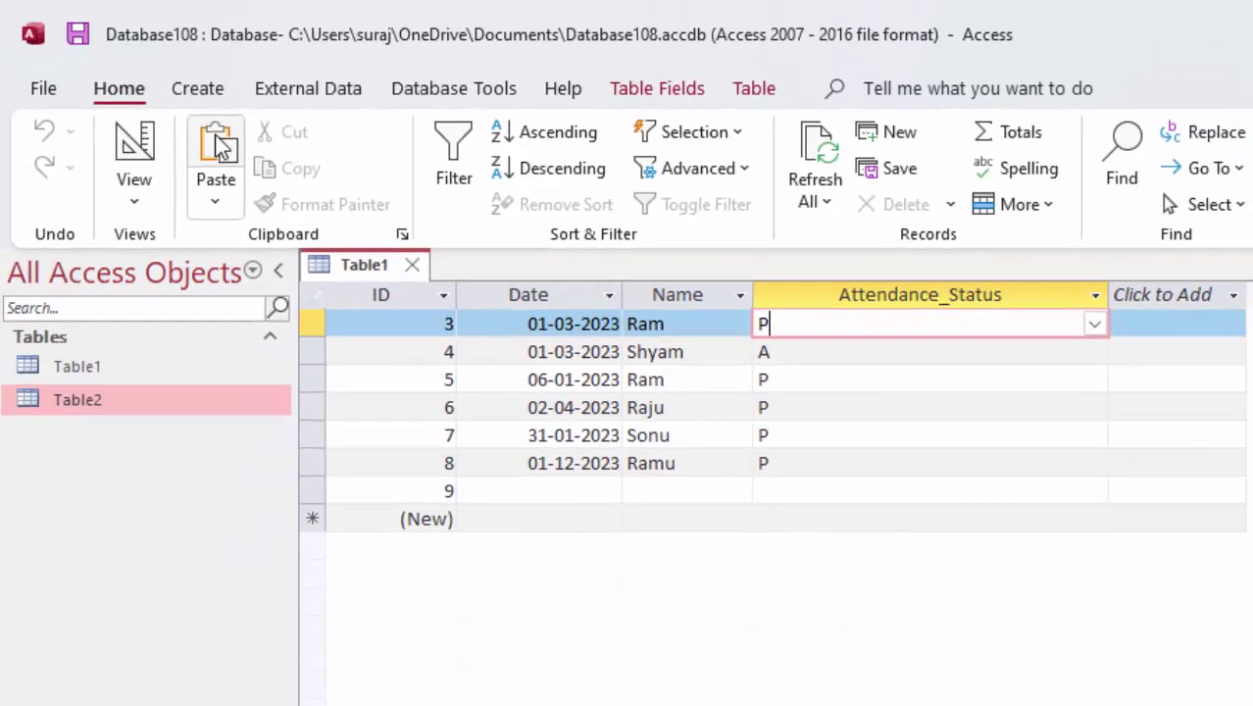
Step: Create a new blank query, Query1, in Query Design view
left_click(199, 93)
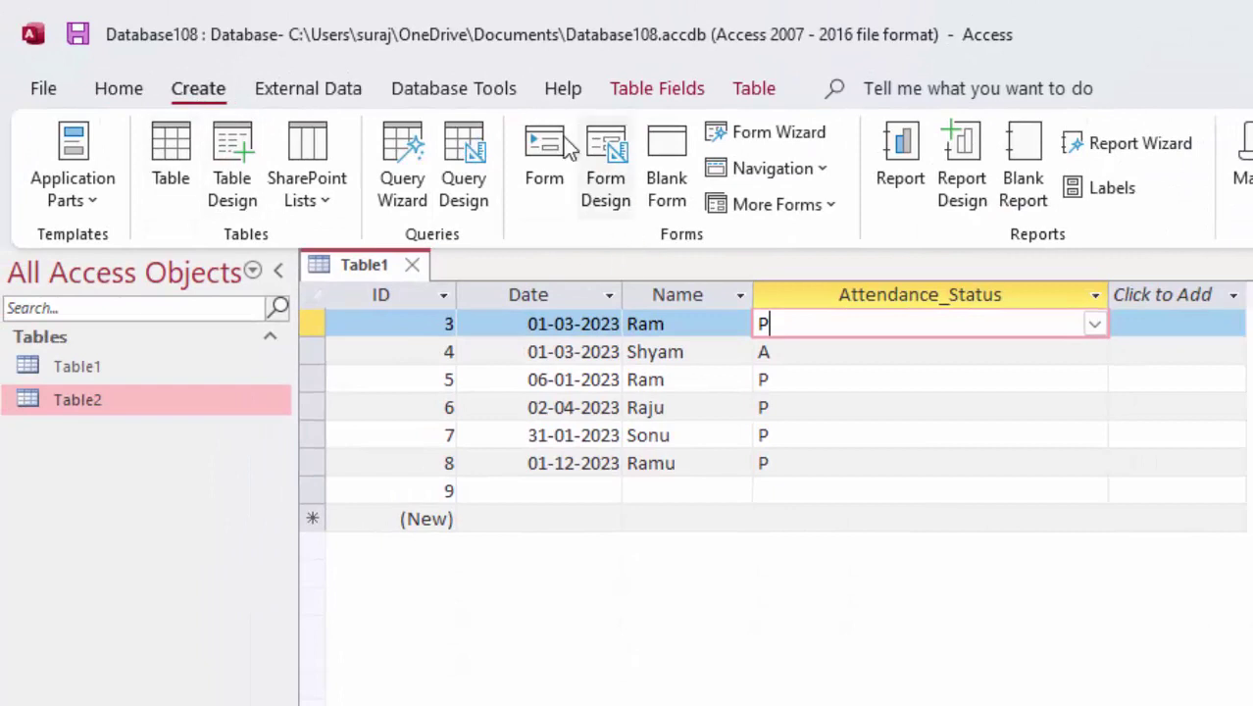
left_click(465, 124)
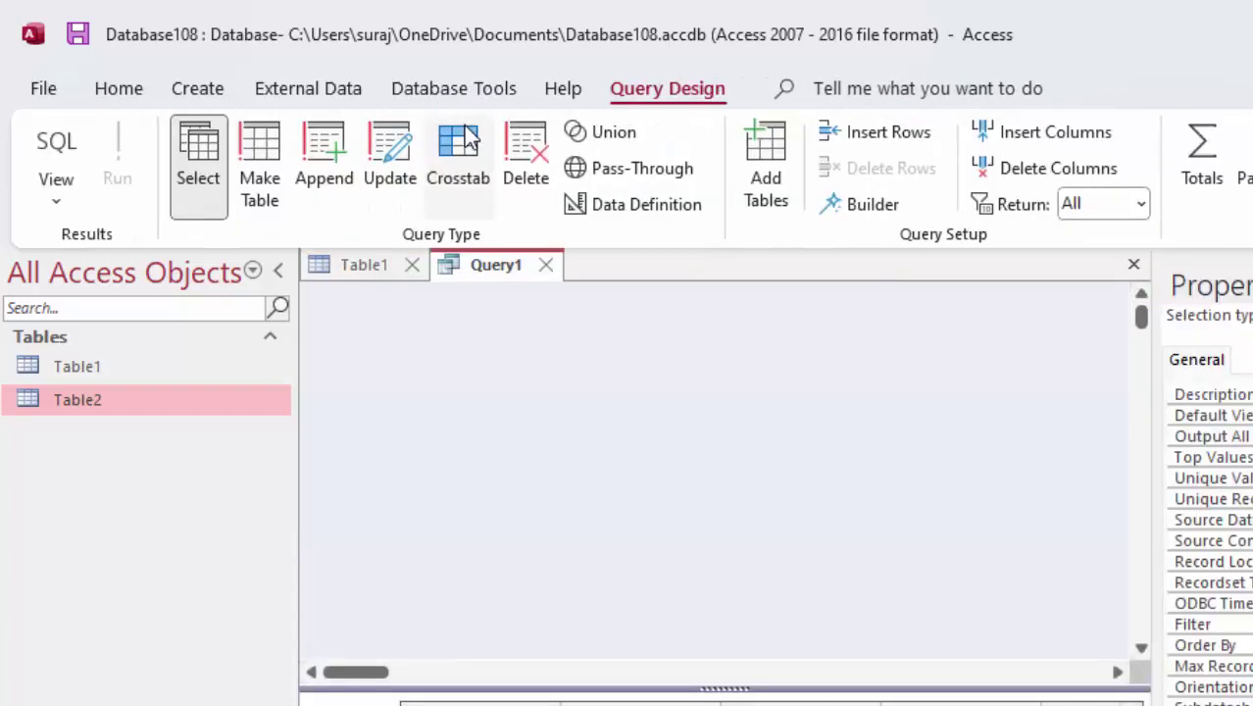
Step: Switch Query1 to SQL view, close Table1, begin the SQL with 'SELECT count(', and reopen Table1
left_click(55, 145)
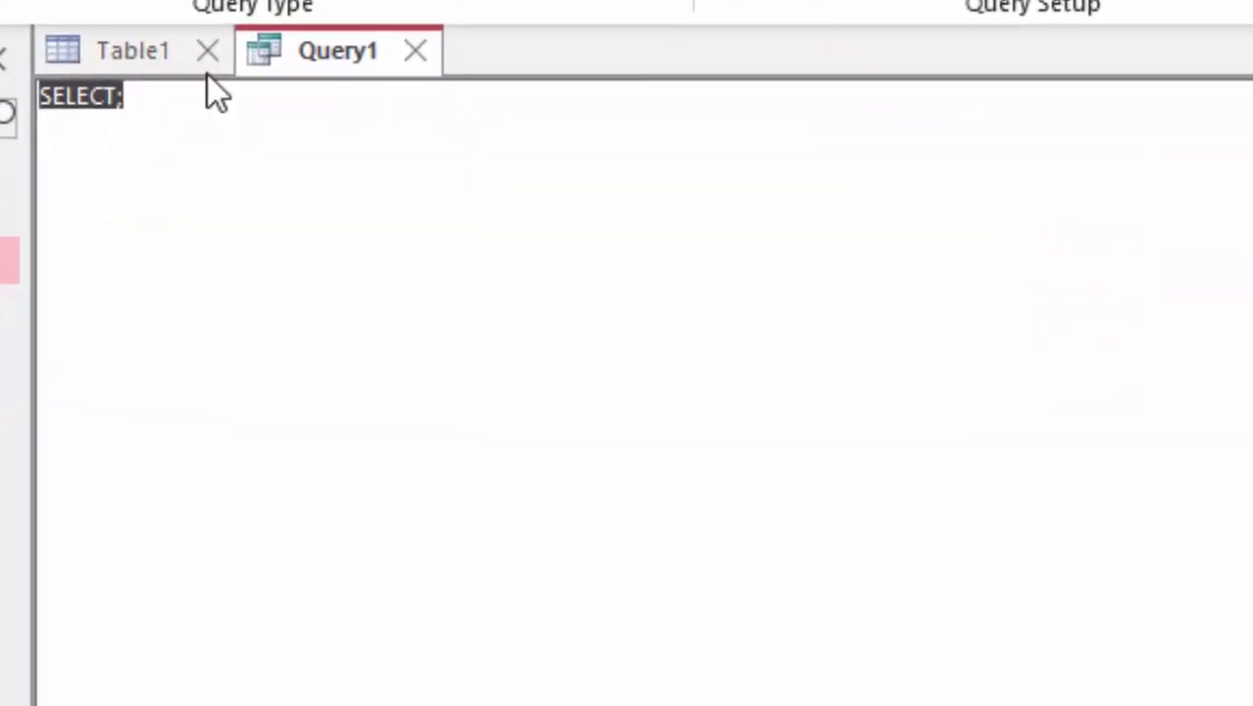
left_click(212, 54)
left_click(152, 98)
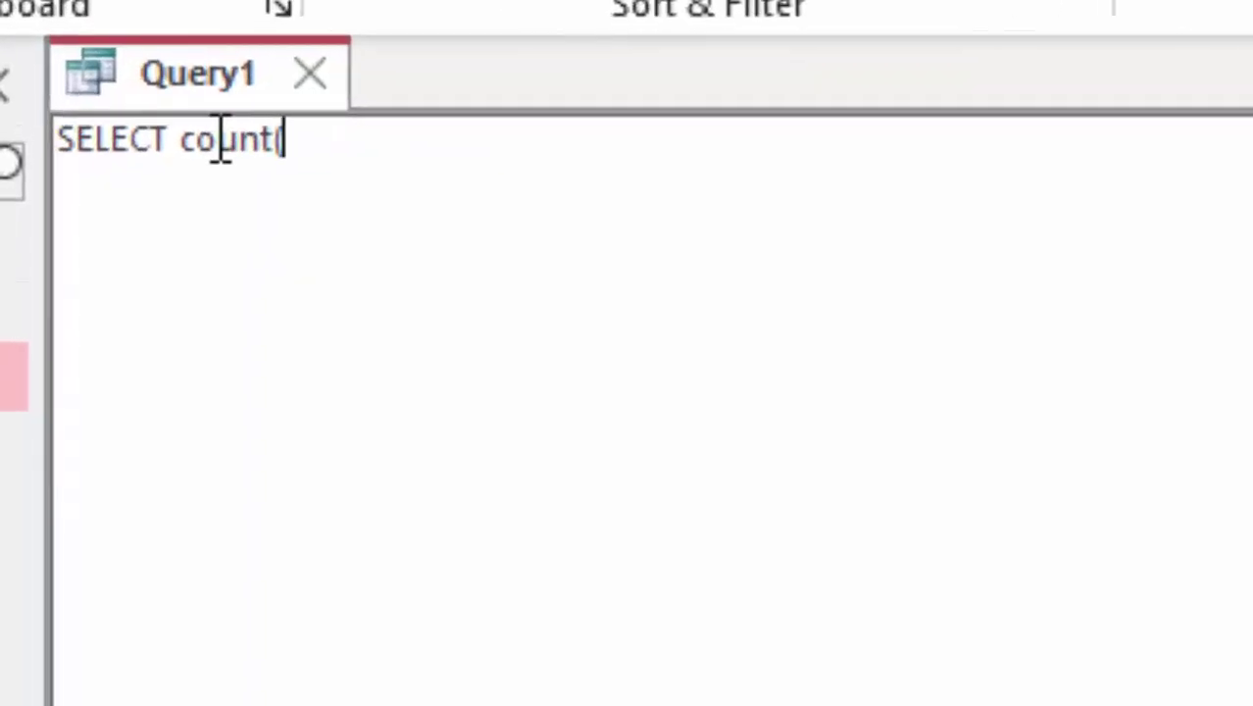
double_click(14, 302)
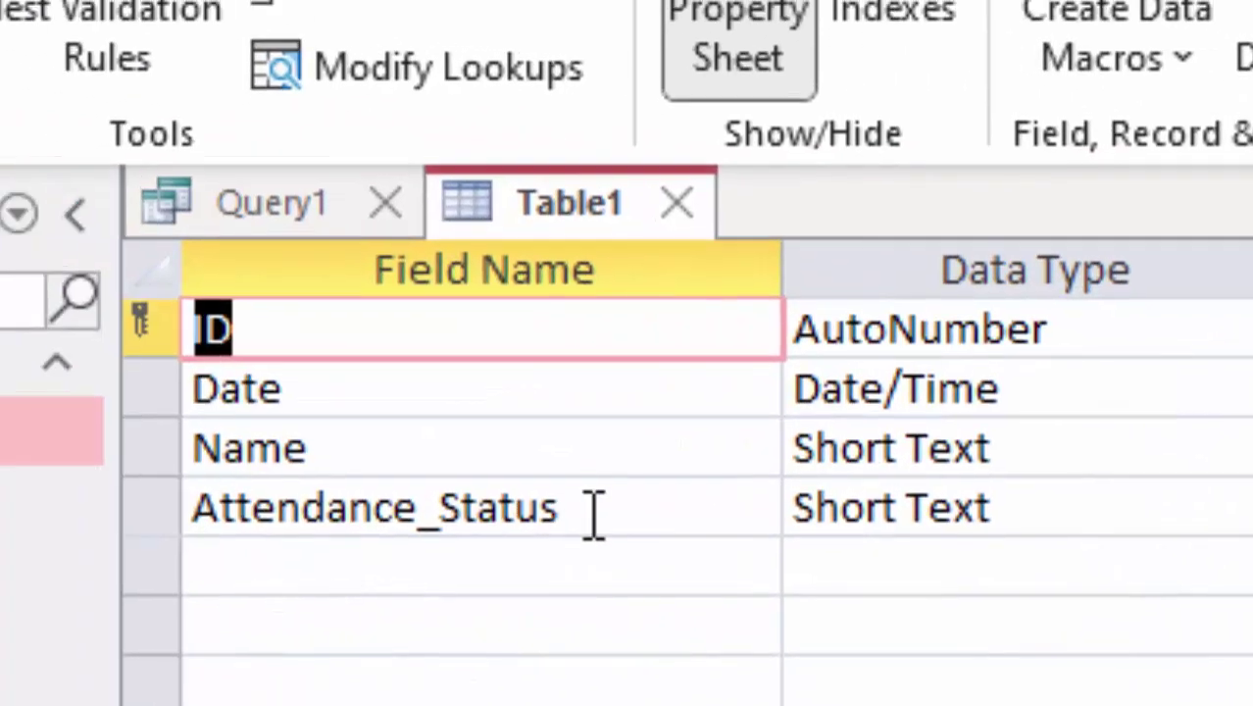
Step: Copy the Attendance_Status field name from Table1's design, then close Table1
left_click_drag(594, 510, 181, 539)
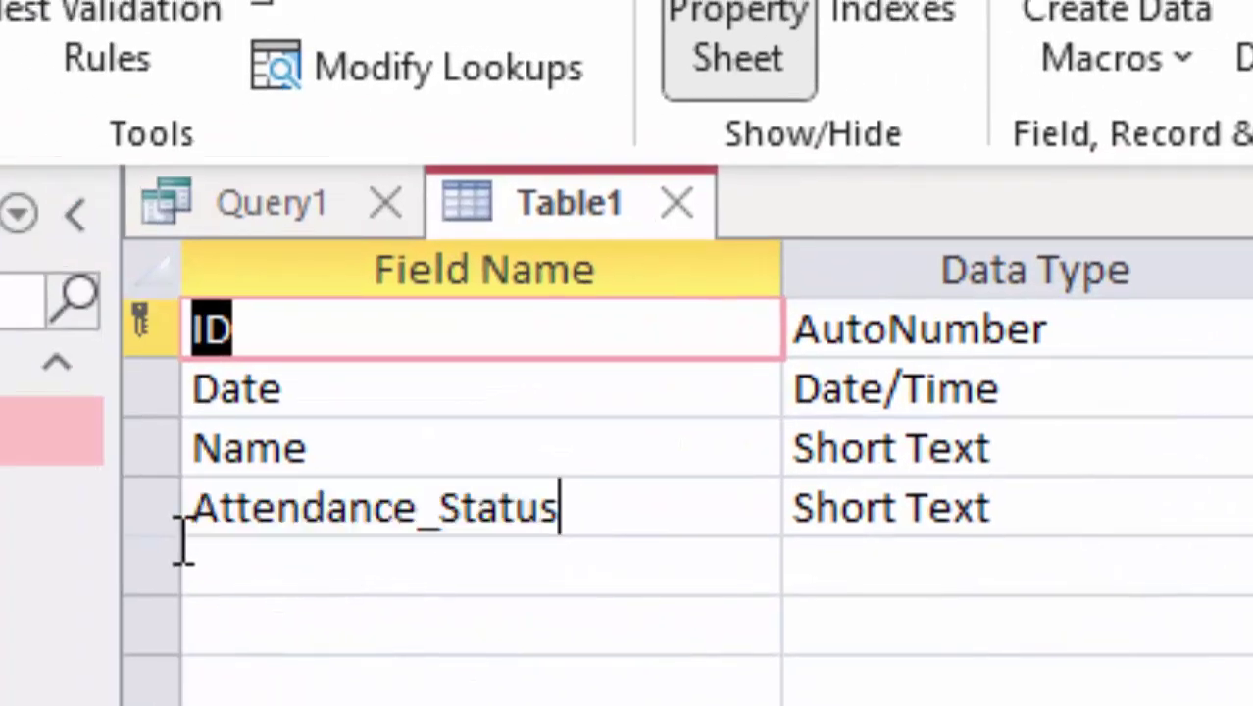
left_click(145, 503)
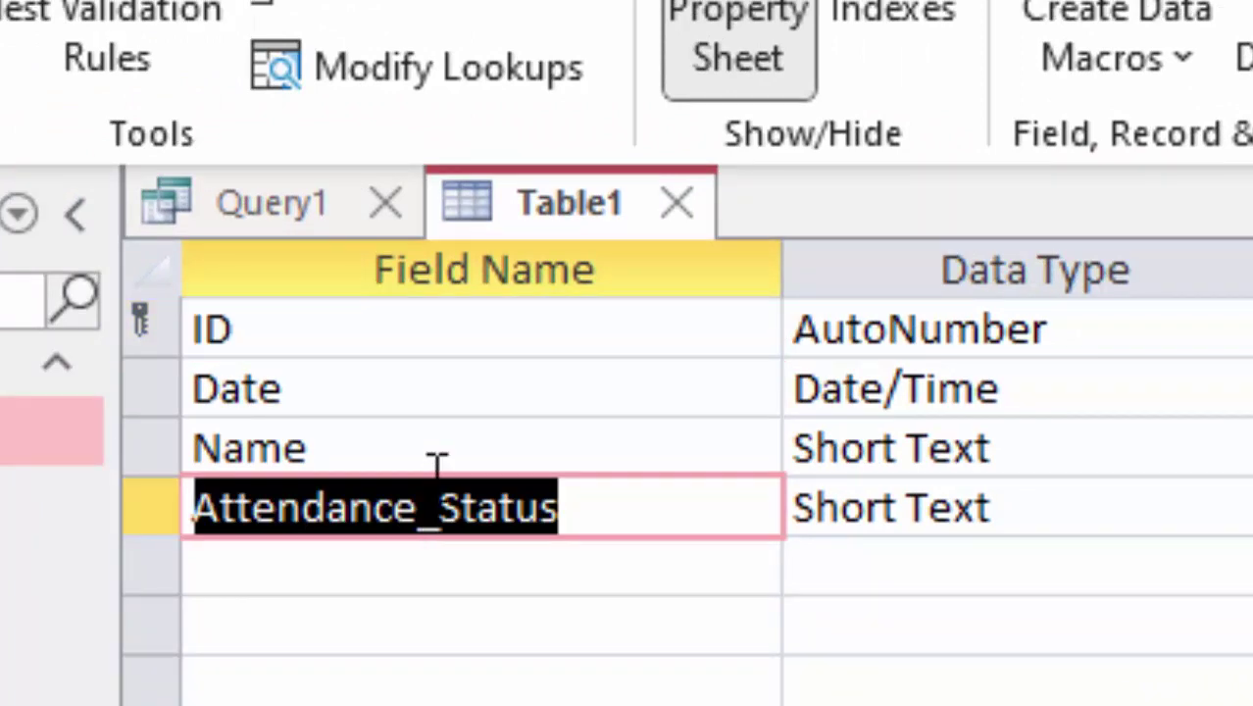
right_click(430, 509)
left_click(545, 684)
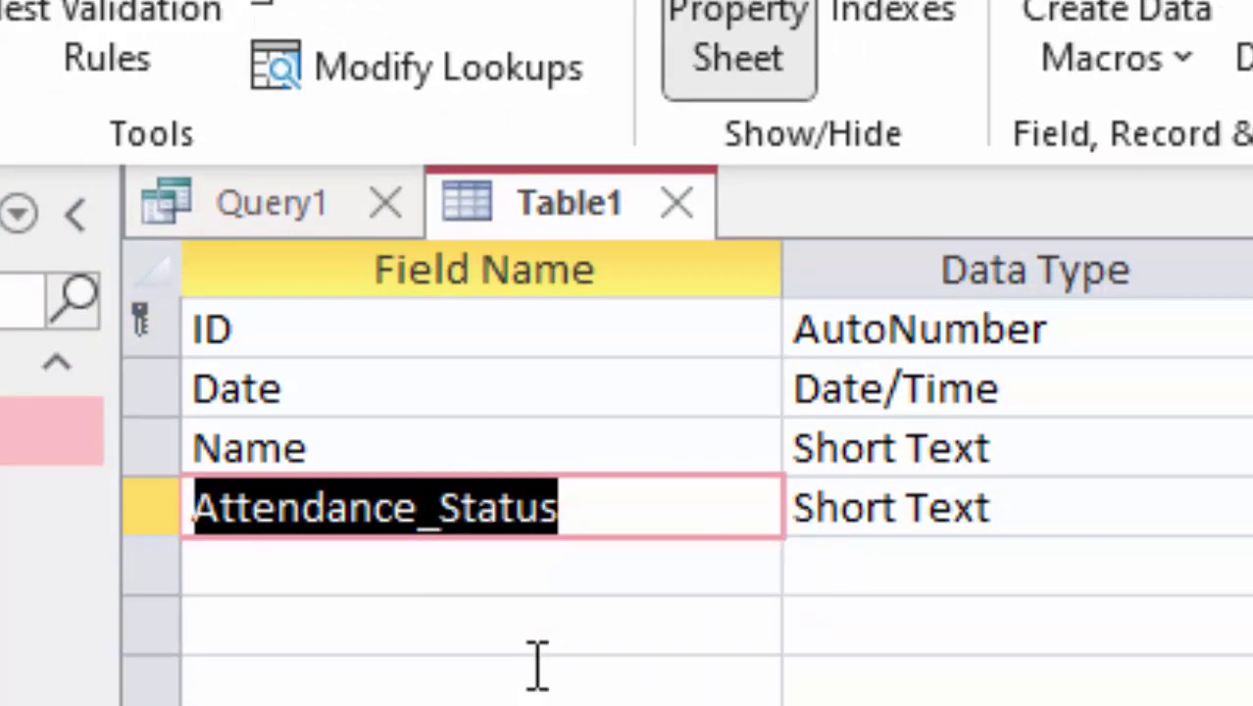
left_click(678, 203)
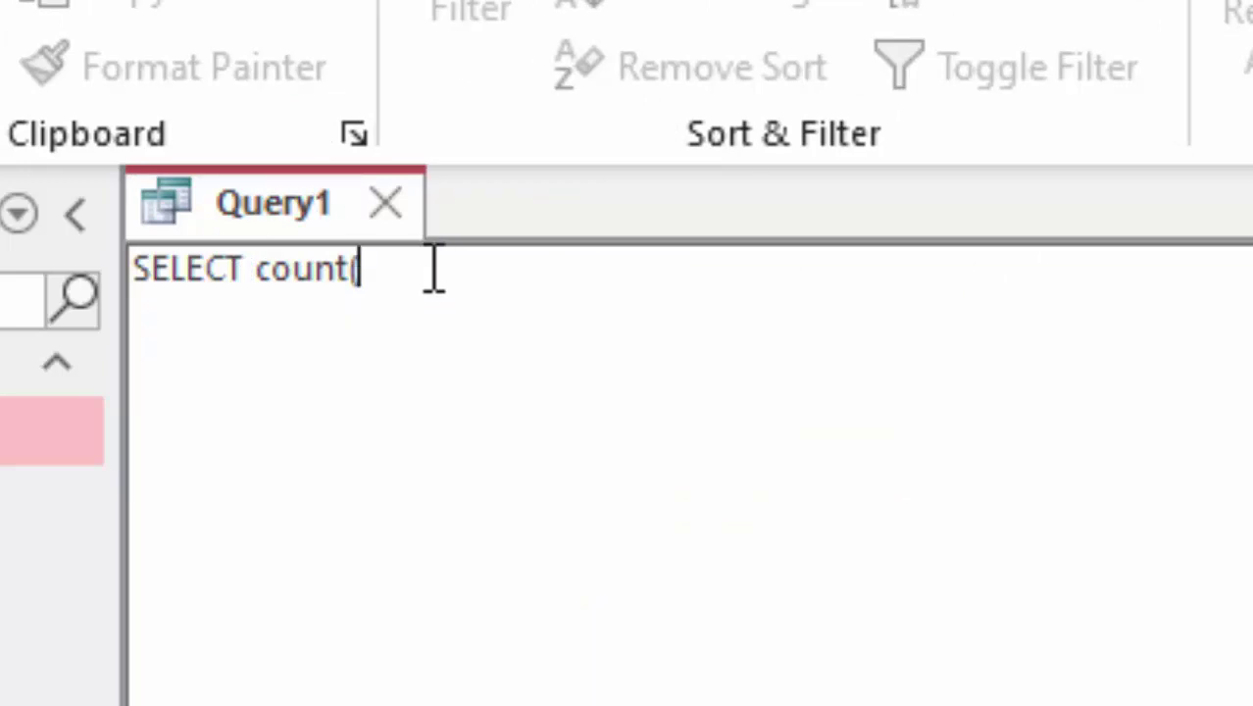
Step: Complete the SQL as SELECT count(Attendance_Status) from Table1 where Attendance_Status="P";
key("ctrl+v")
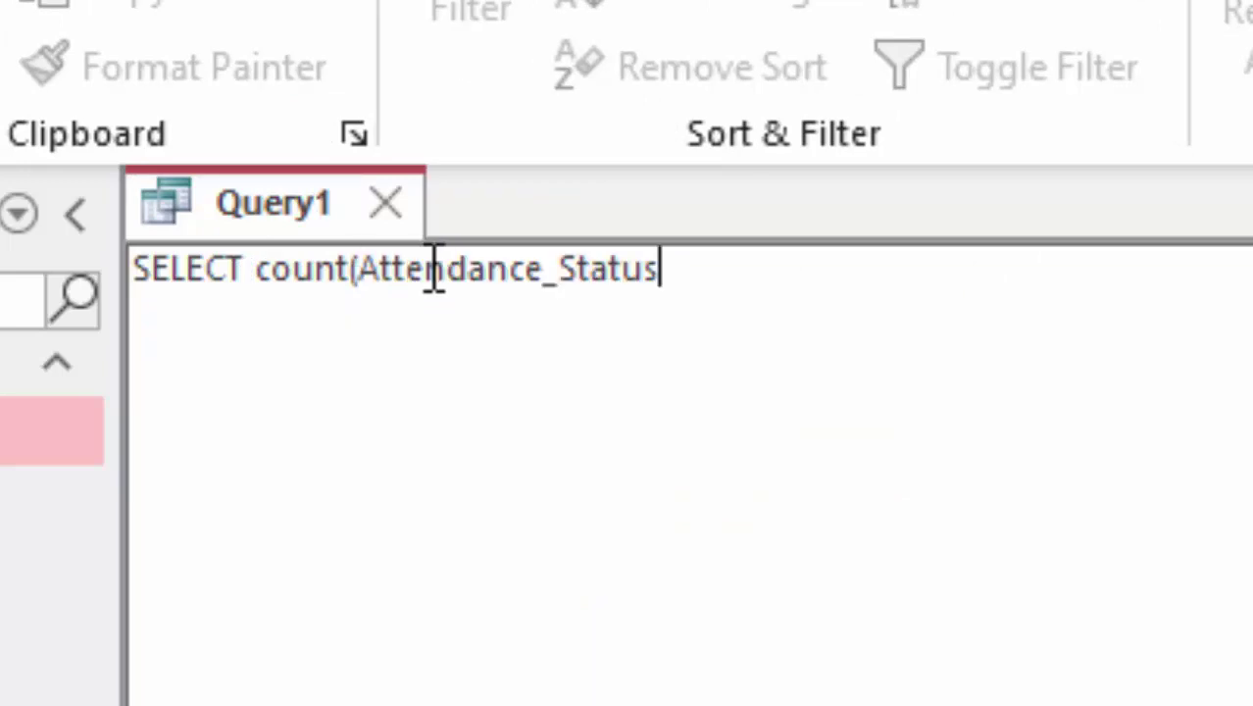
type("=")
type("o")
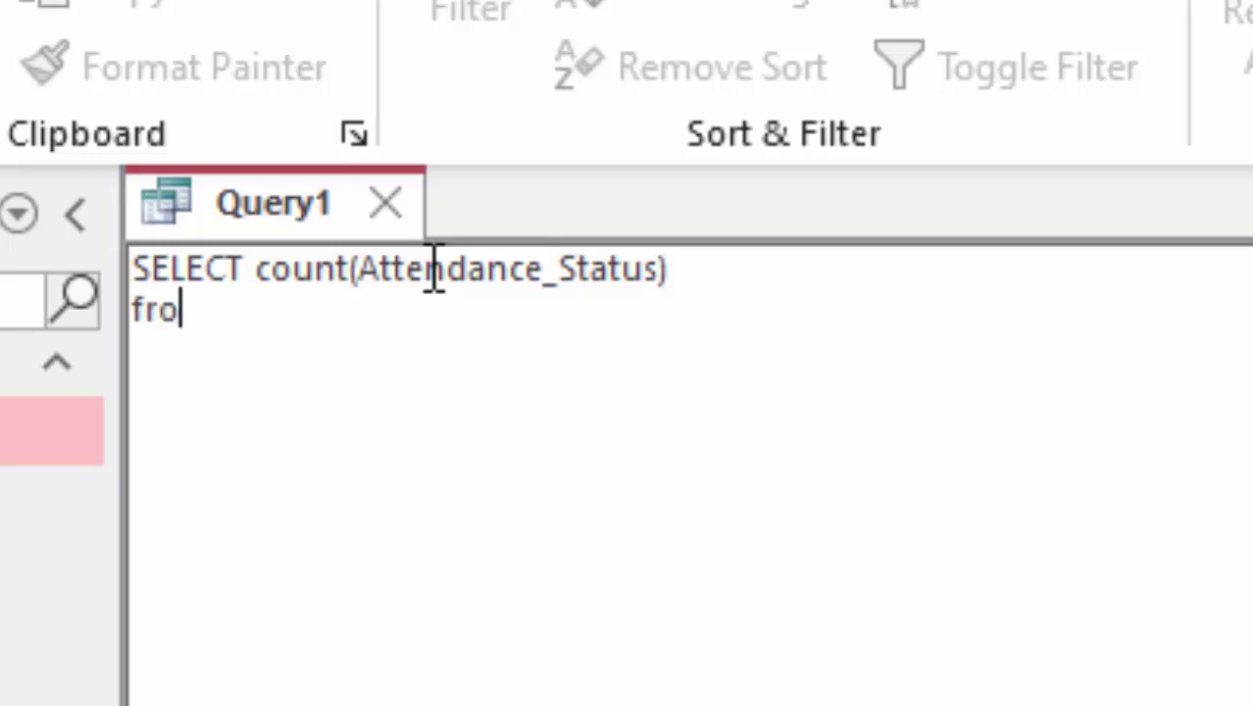
type("m ")
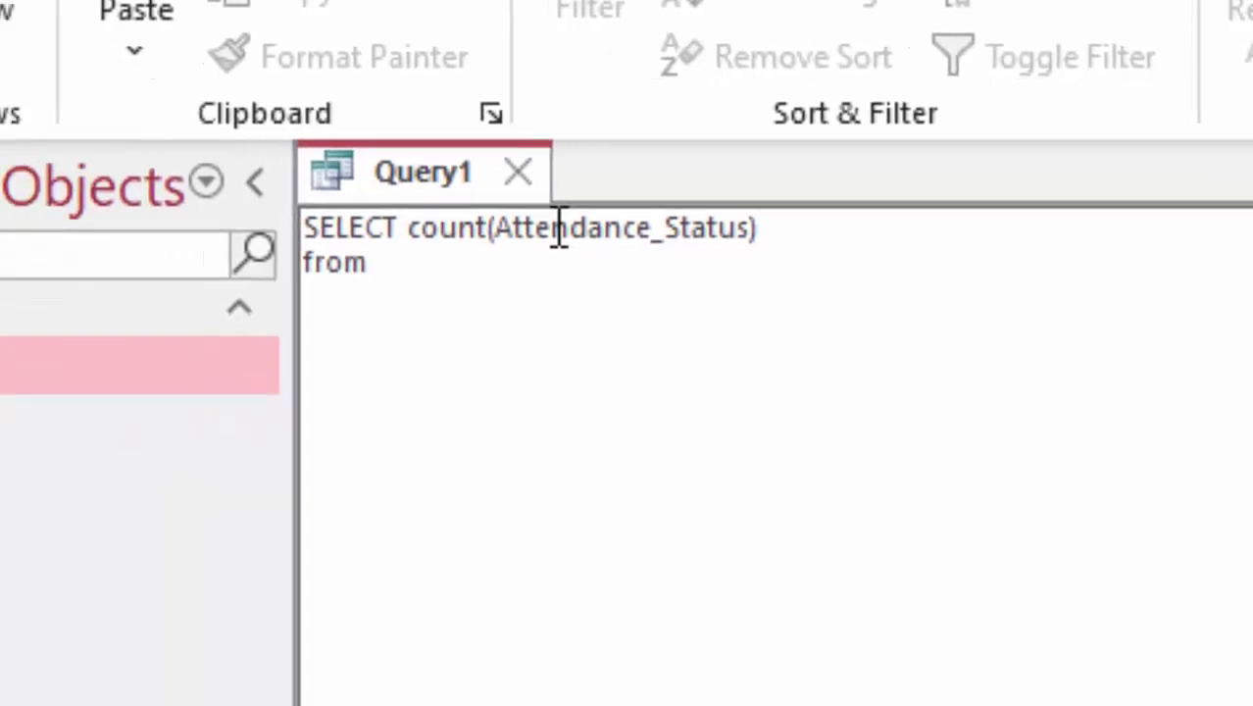
type("T")
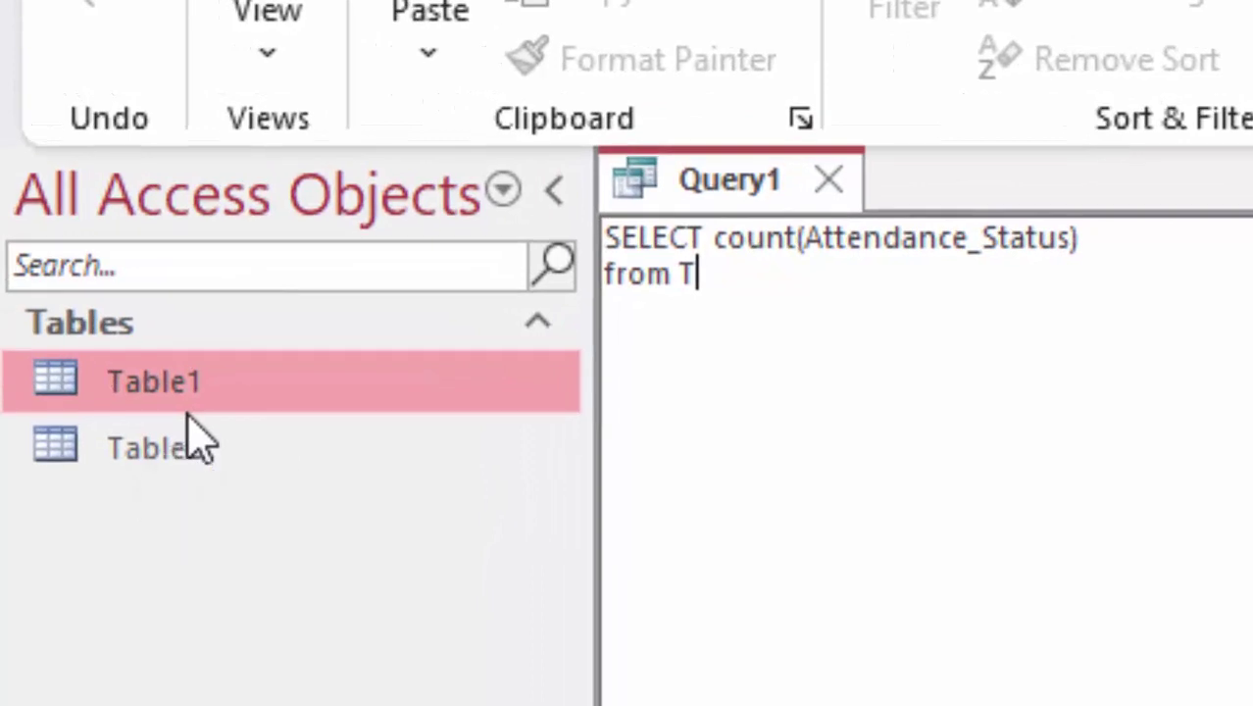
type("able1")
type("where")
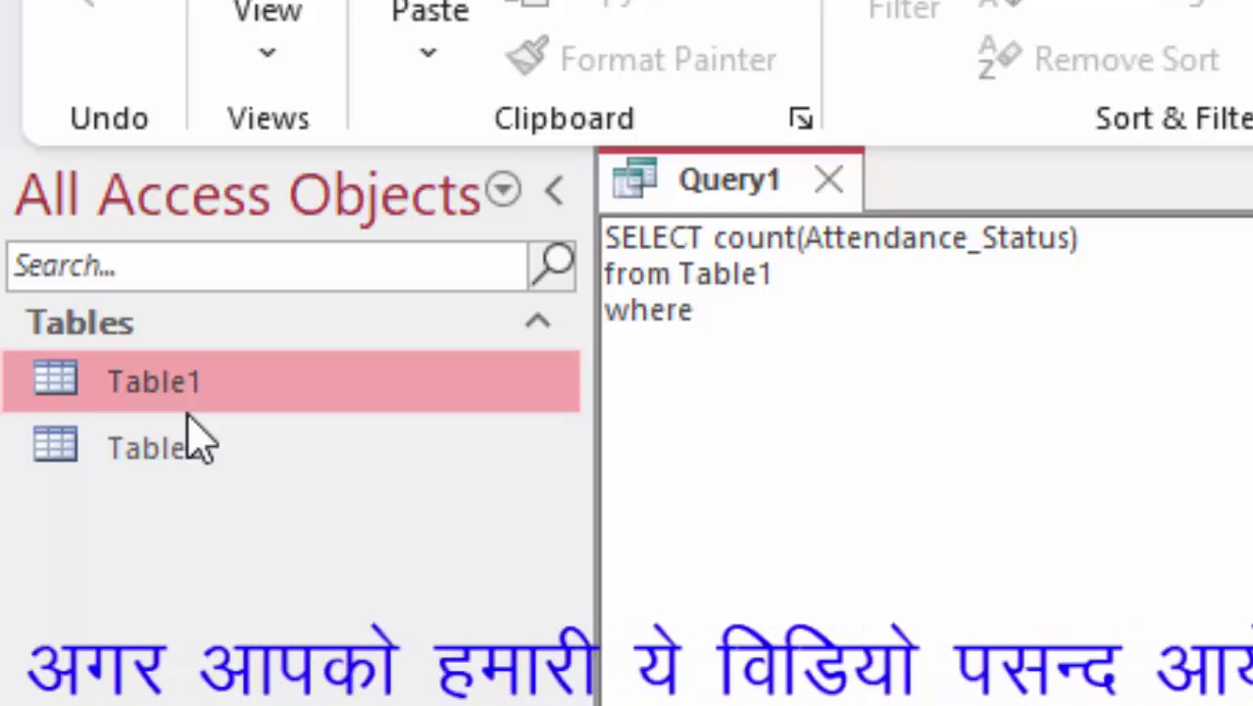
type("Attendance_Status=")
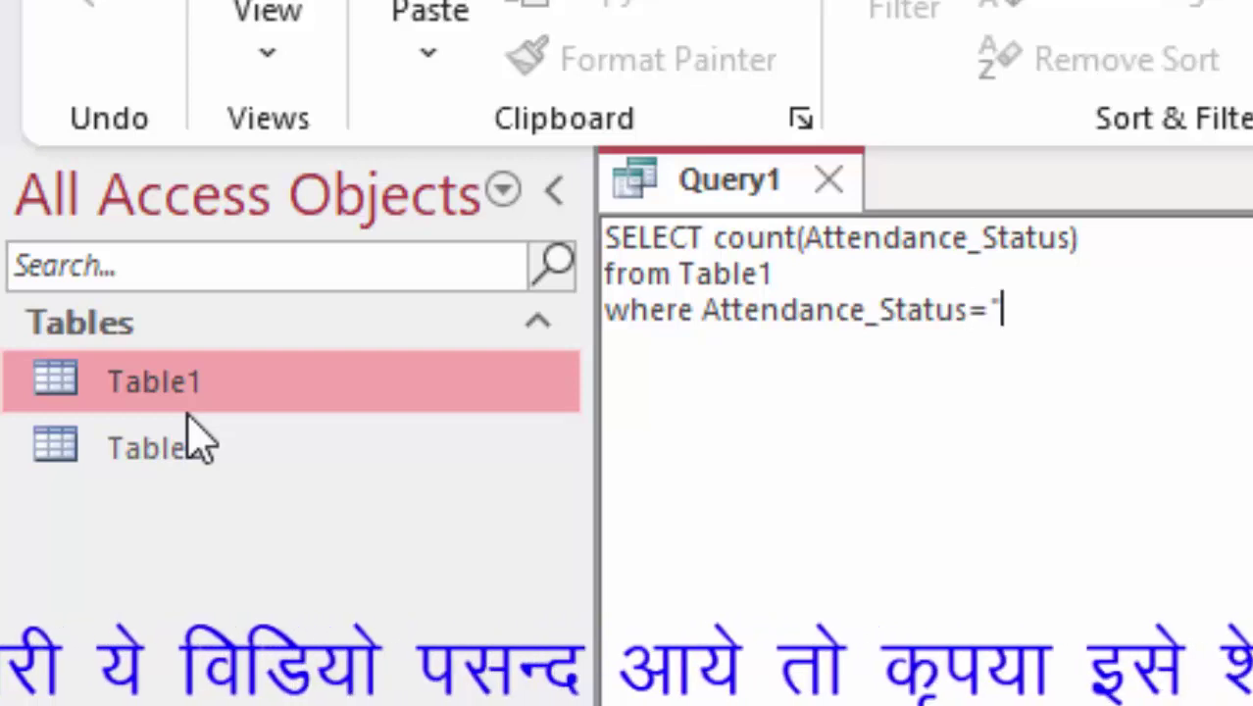
type("p")
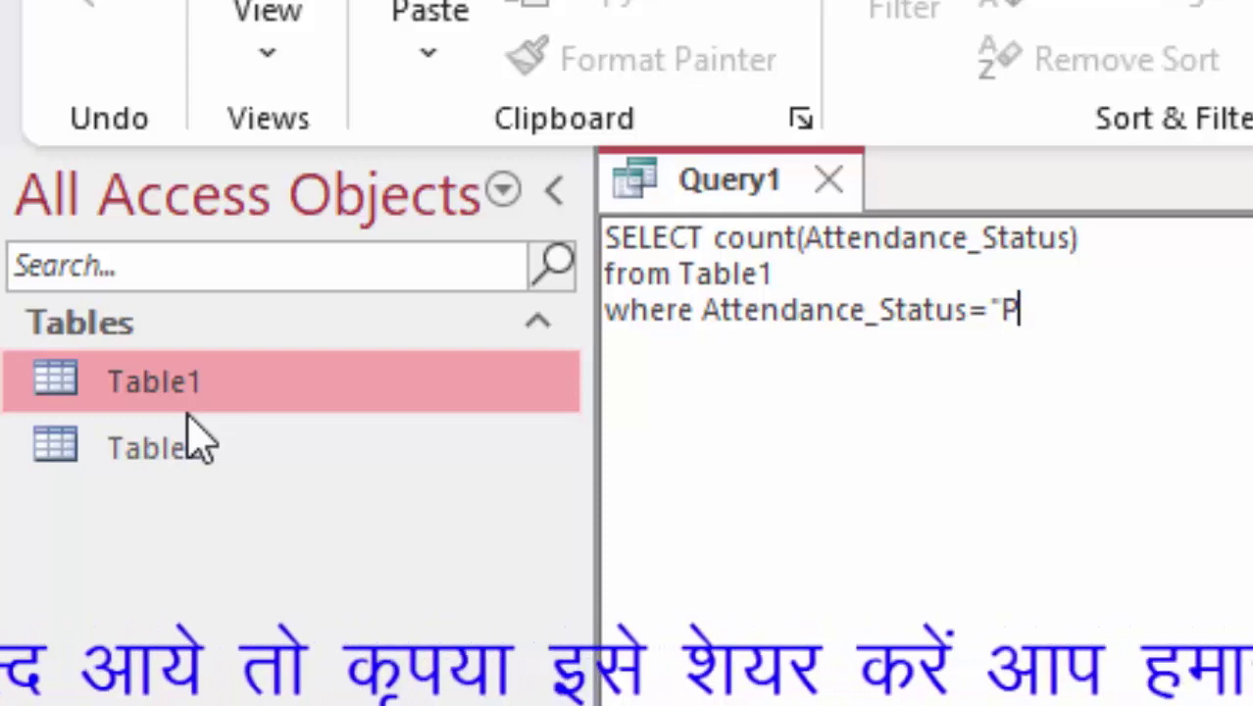
type("\"")
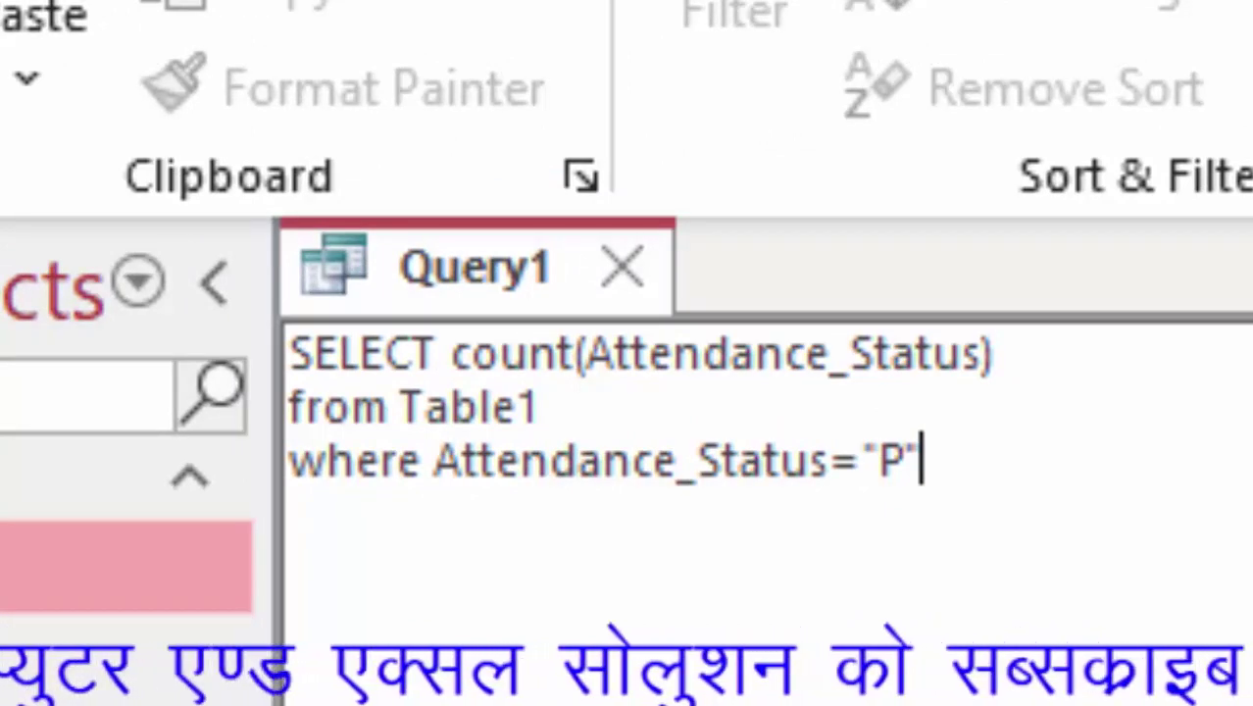
type(";")
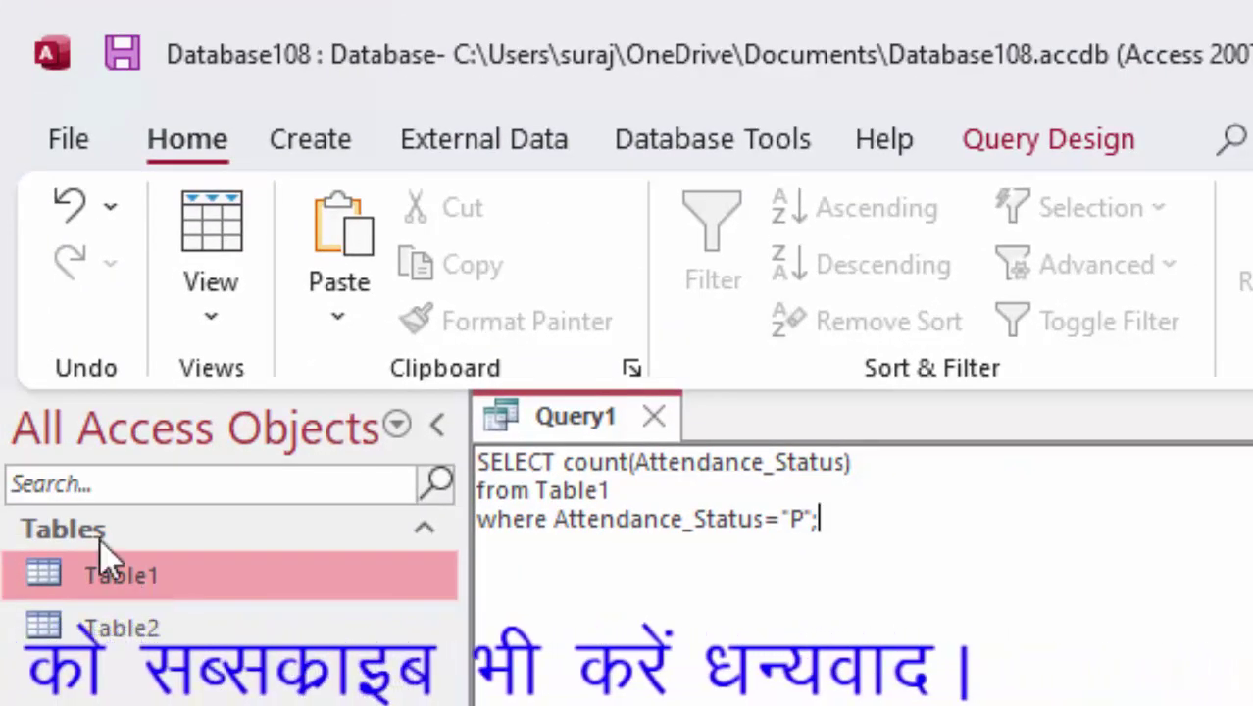
Step: Run the query, add the missing closing quote after P in the SQL, and rerun it to get 5
left_click(1008, 153)
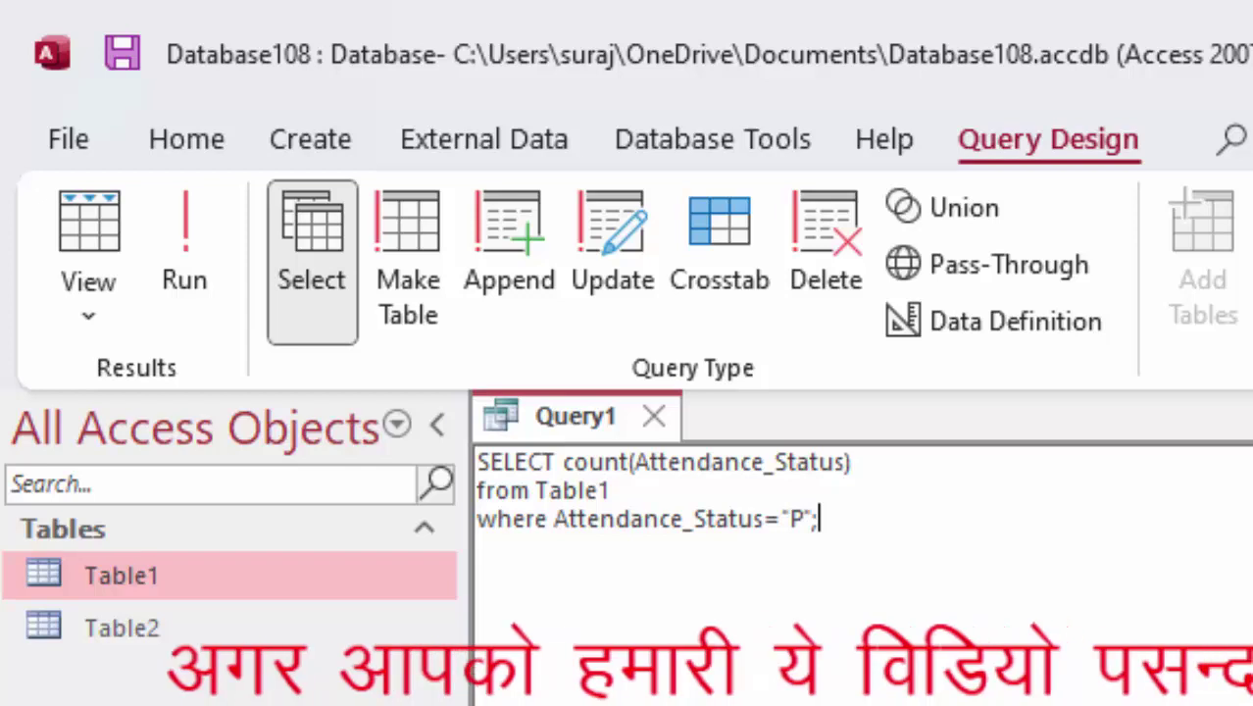
left_click(183, 246)
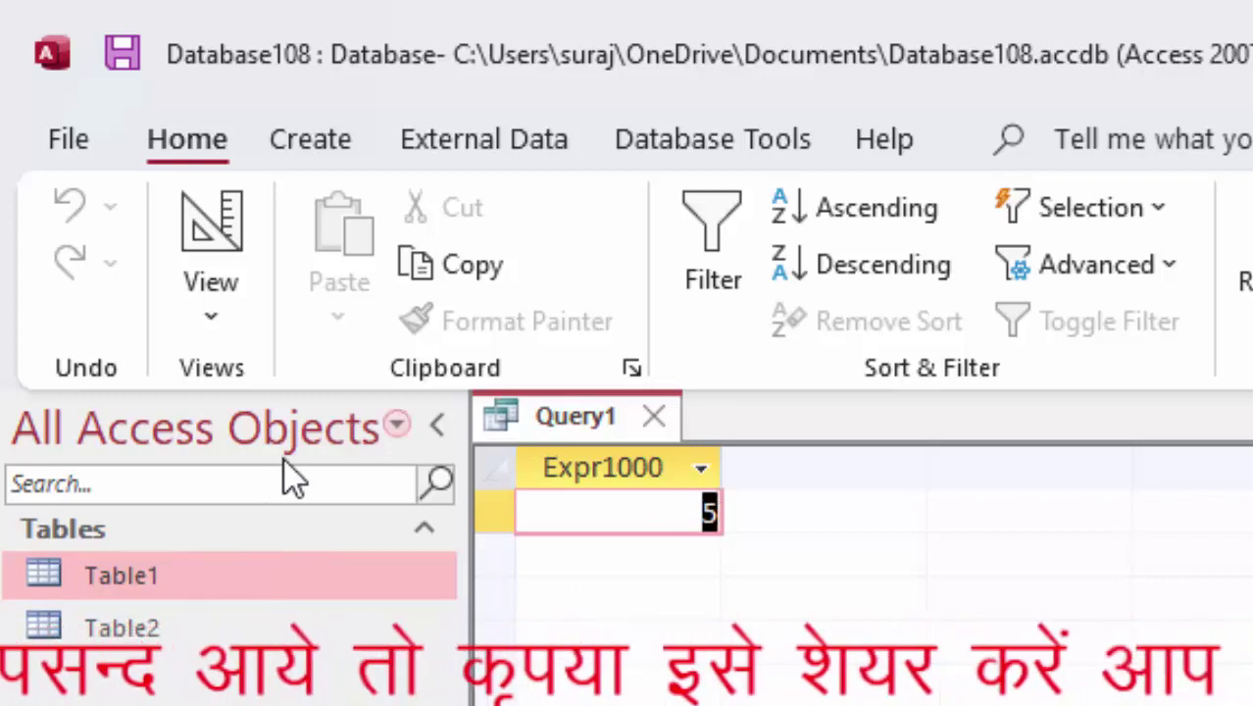
left_click(245, 328)
left_click(280, 515)
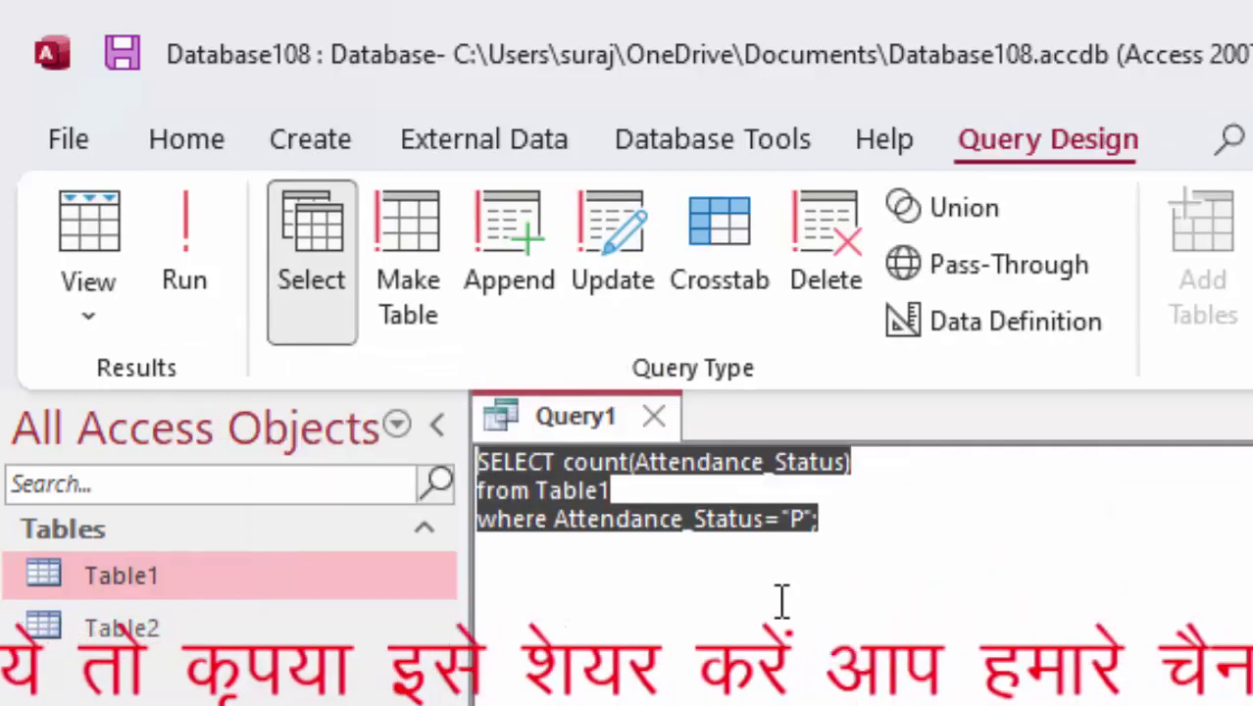
left_click(800, 519)
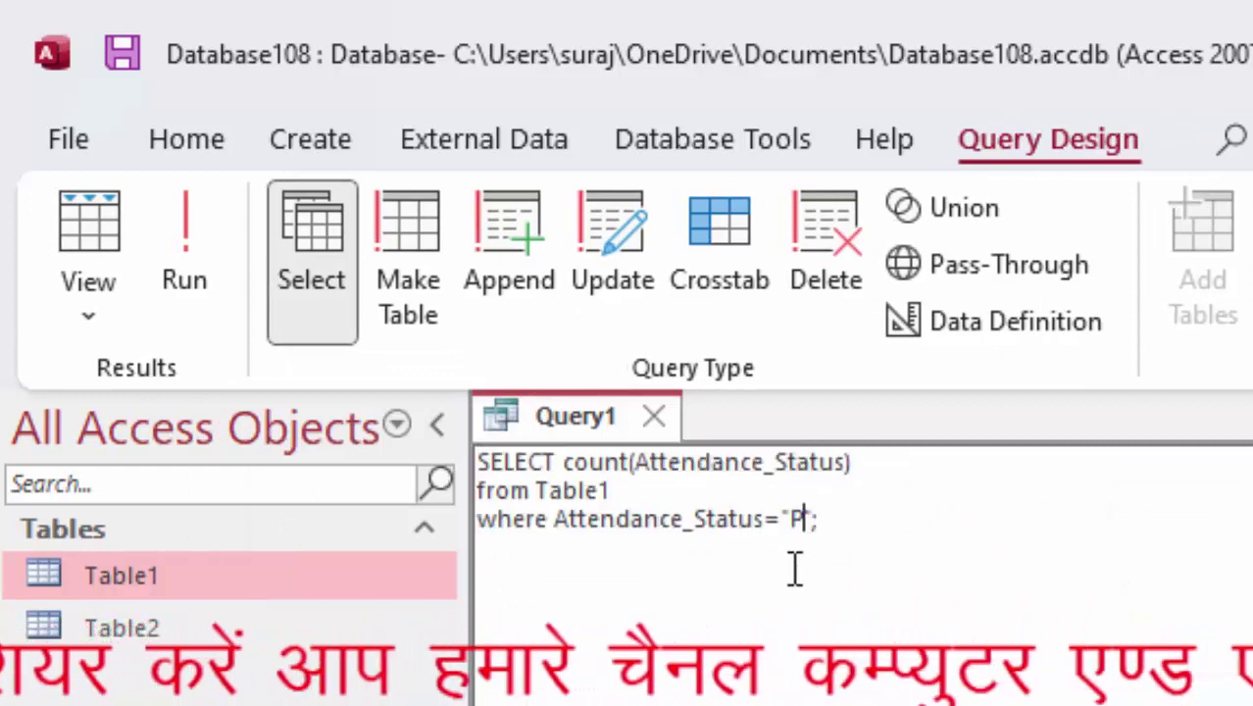
type("\"")
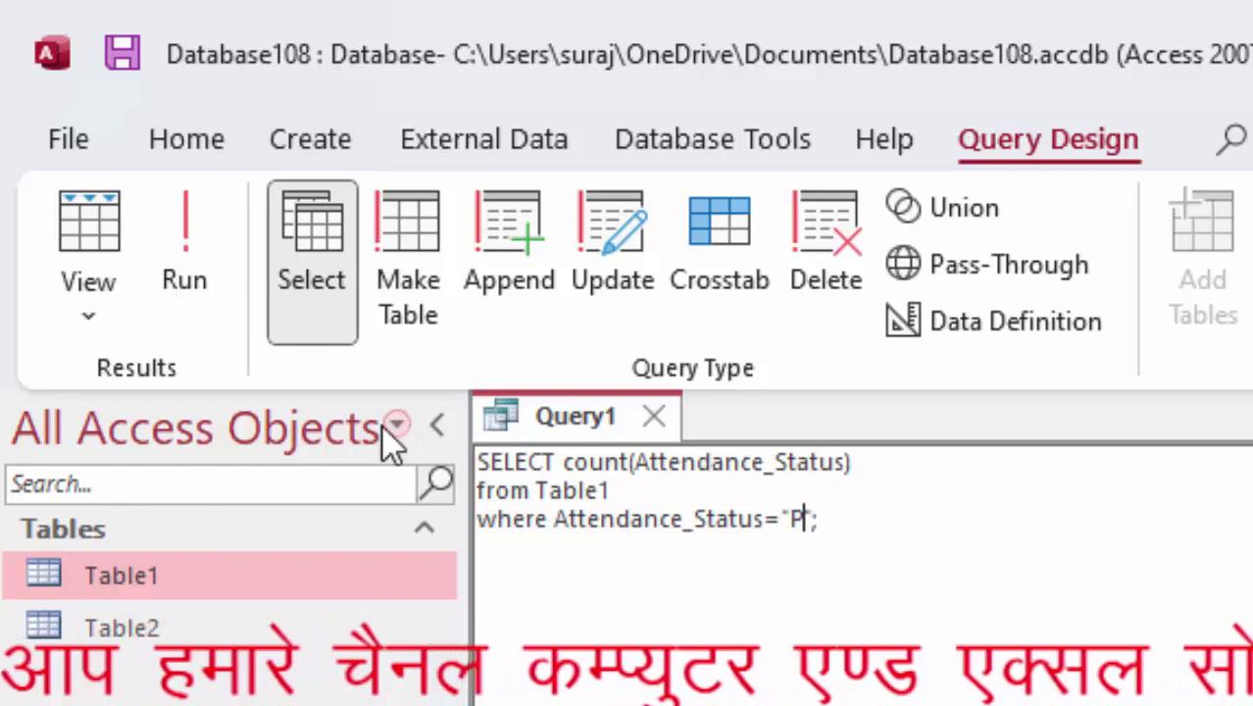
left_click(228, 238)
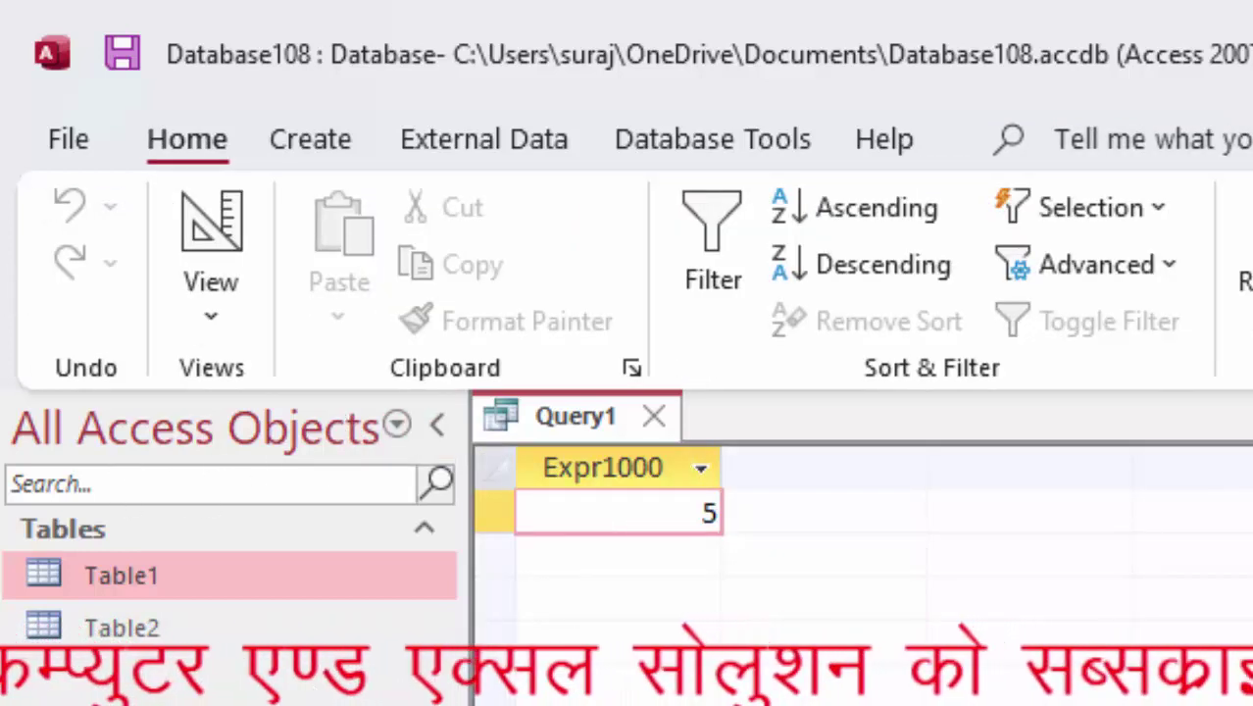
Step: Return Query1 to SQL view and rerun it to show the count of 5
left_click(333, 586)
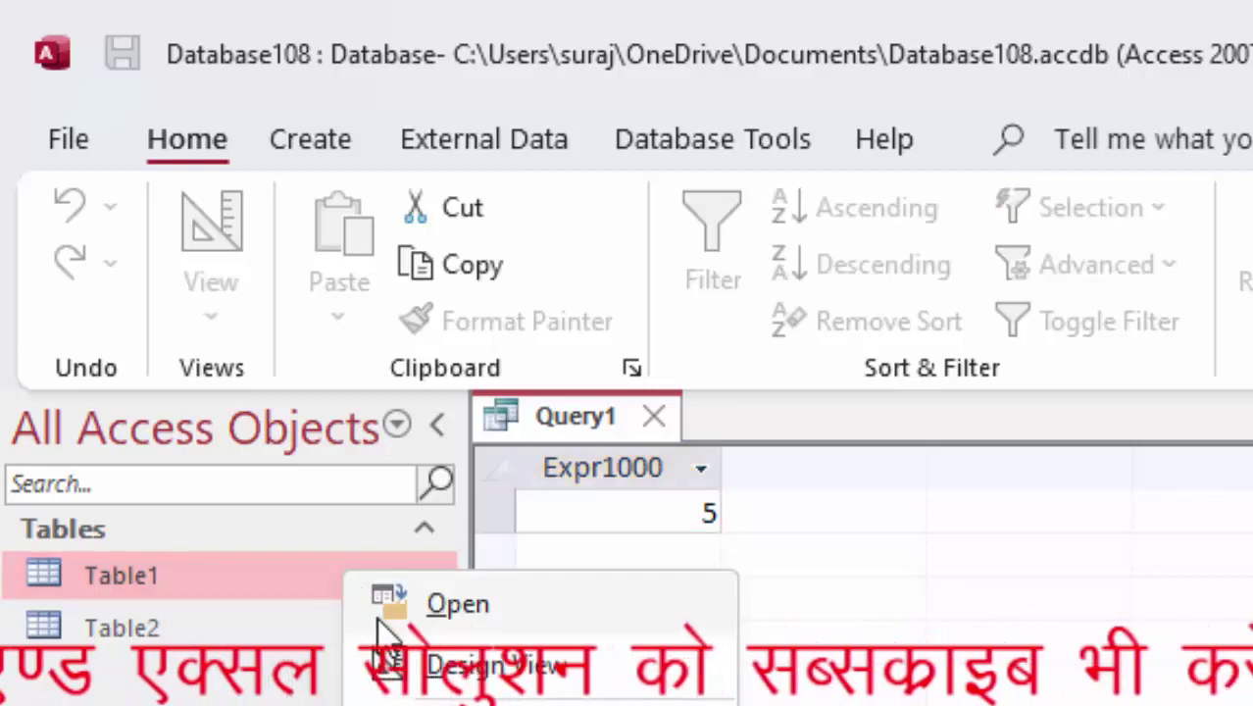
left_click(411, 661)
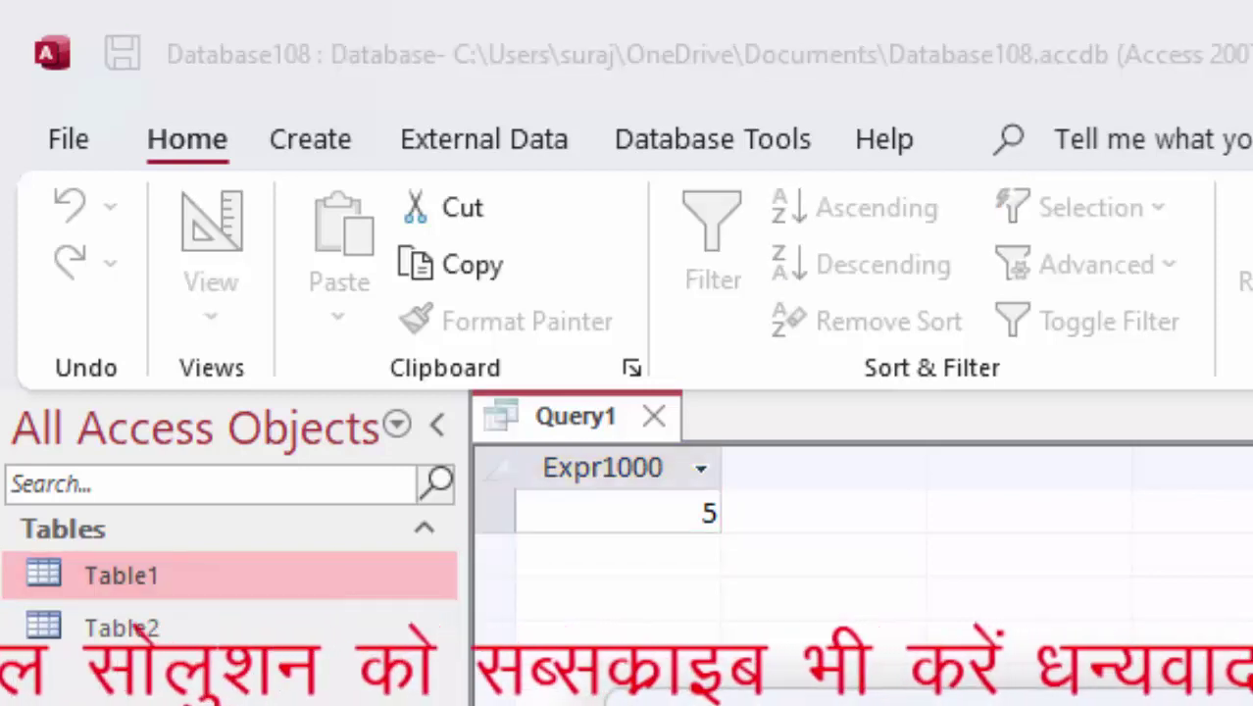
left_click(422, 569)
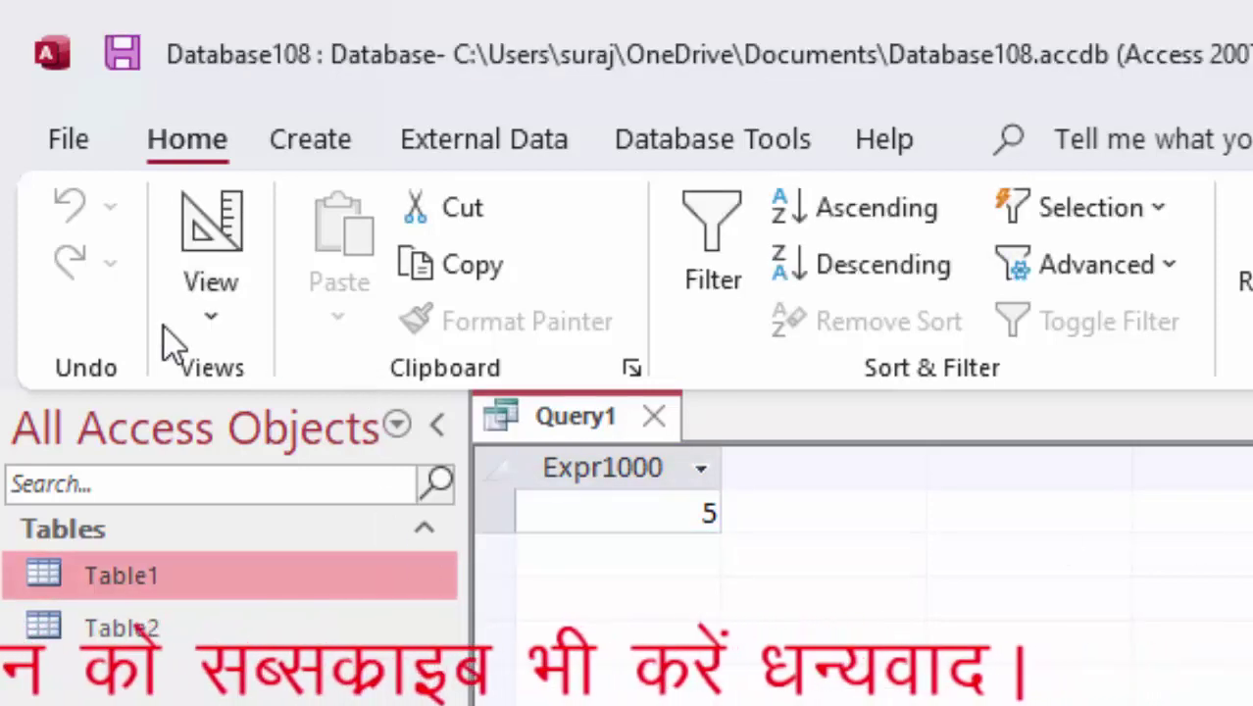
left_click(211, 294)
left_click(223, 512)
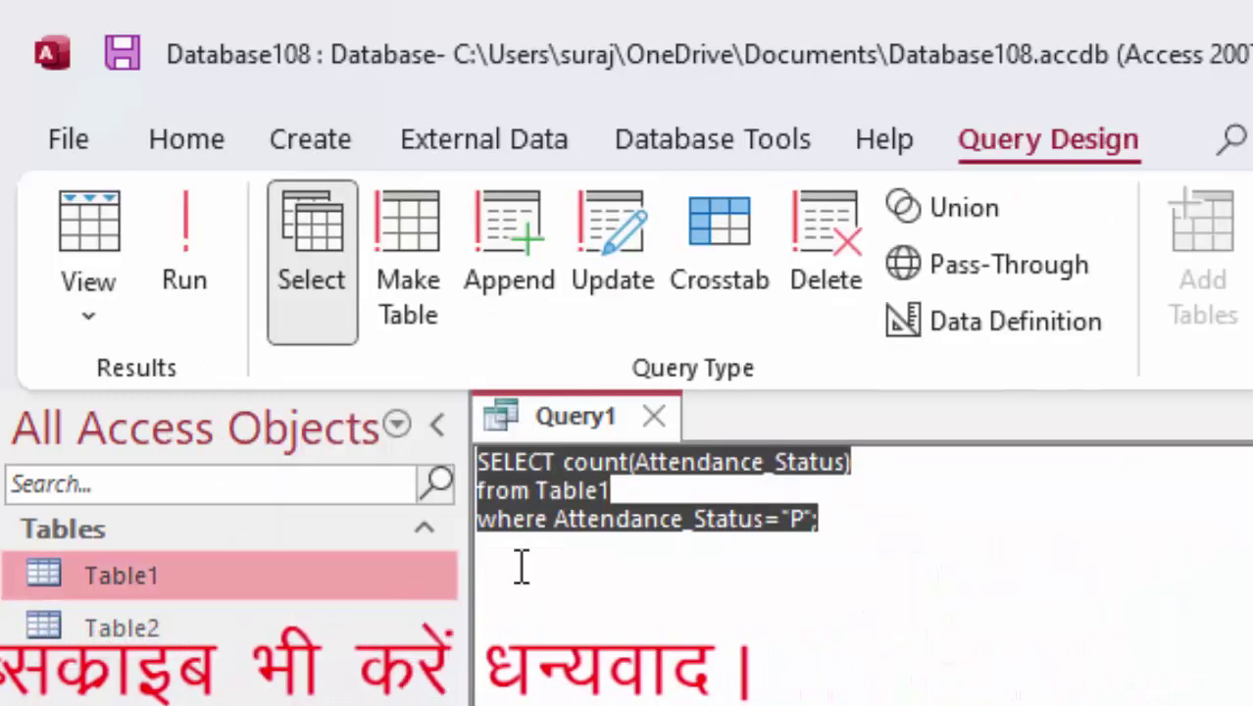
left_click(186, 245)
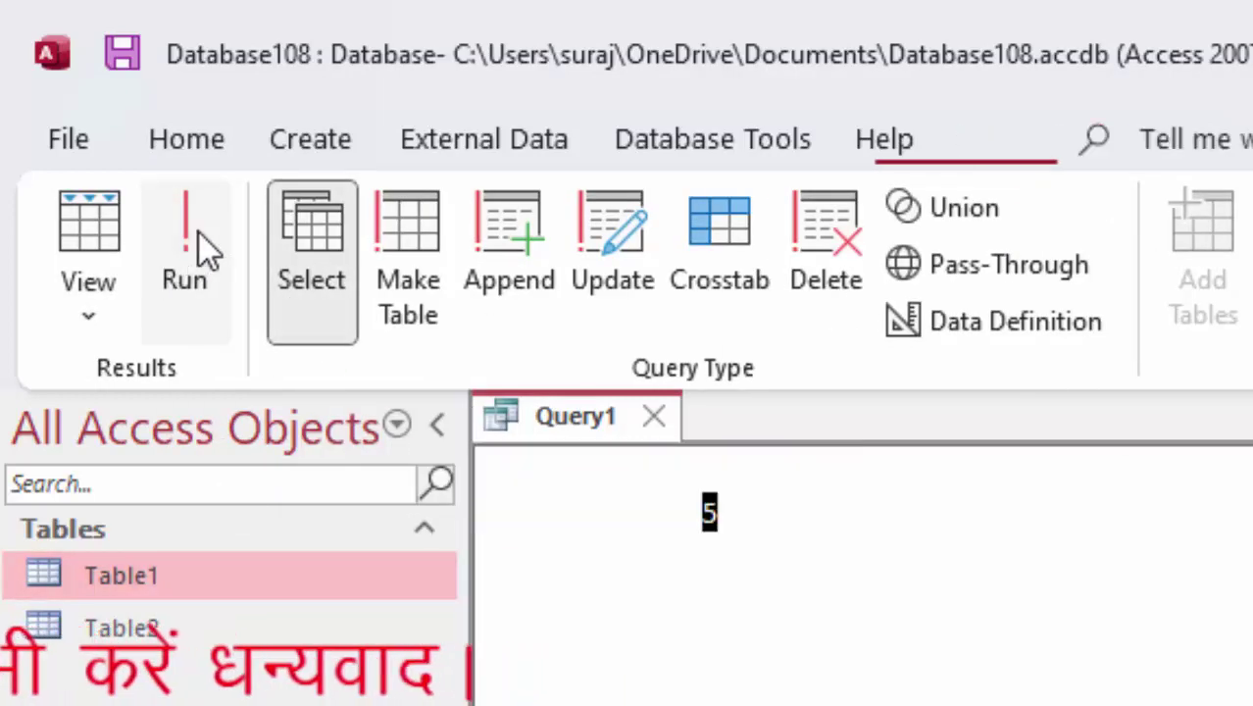
Step: Open Table1, check Attendance_Status for records 5, 6 and 7, then return to Query1's result
double_click(280, 576)
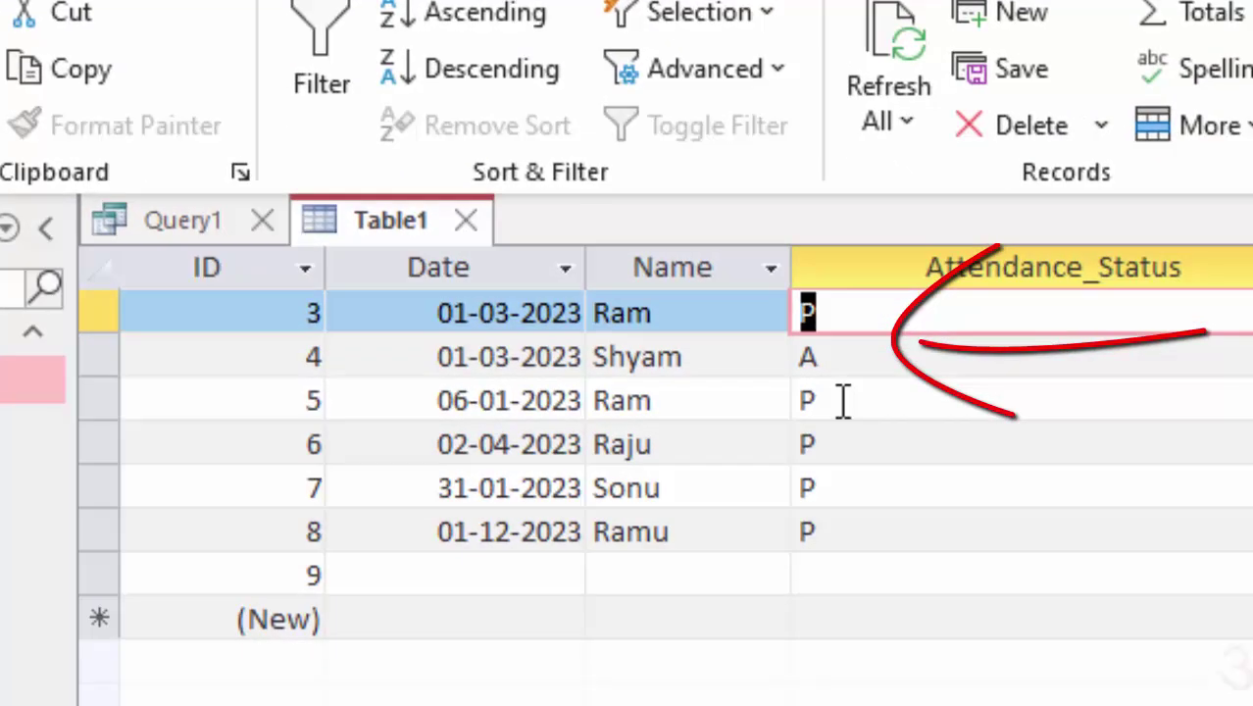
left_click(1206, 582)
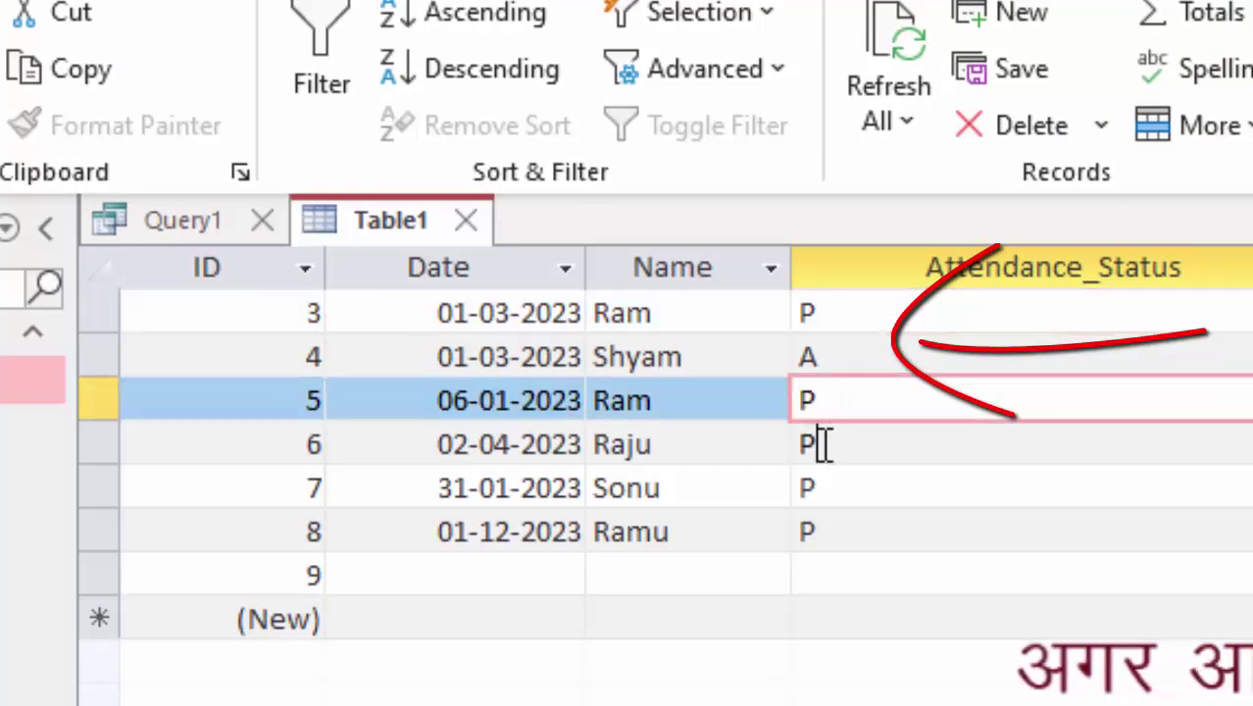
left_click(799, 444)
left_click(802, 488)
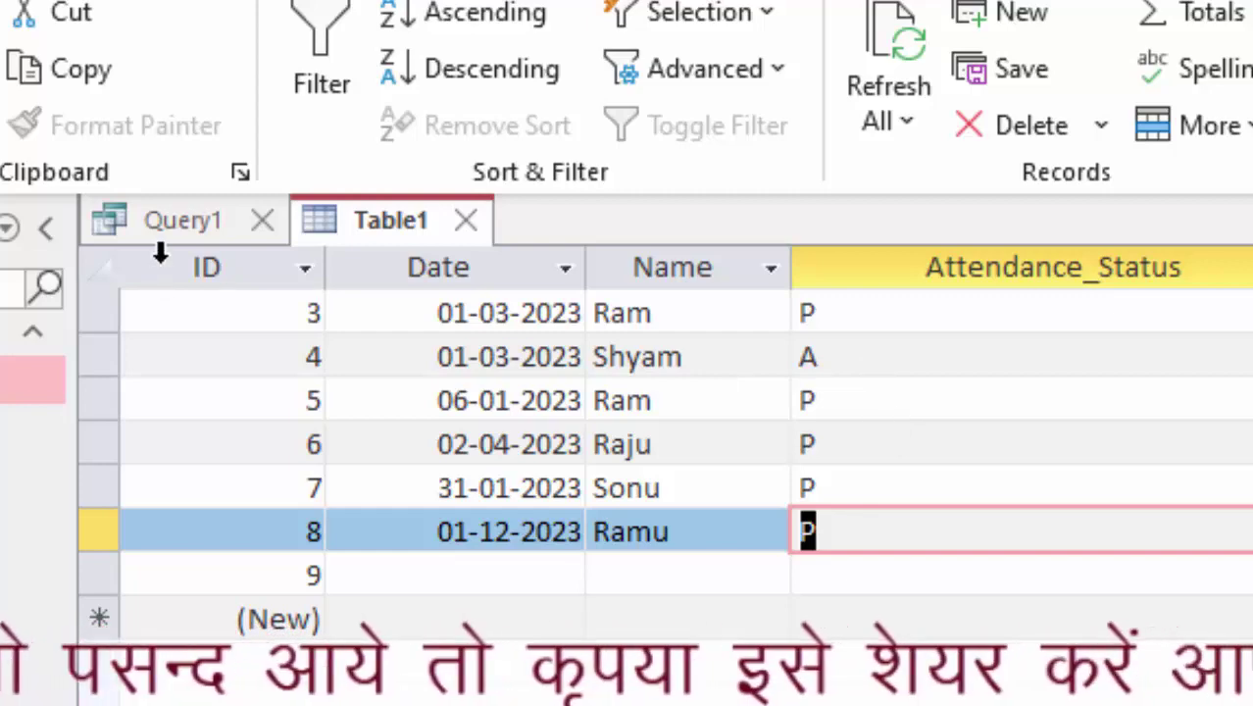
left_click(171, 229)
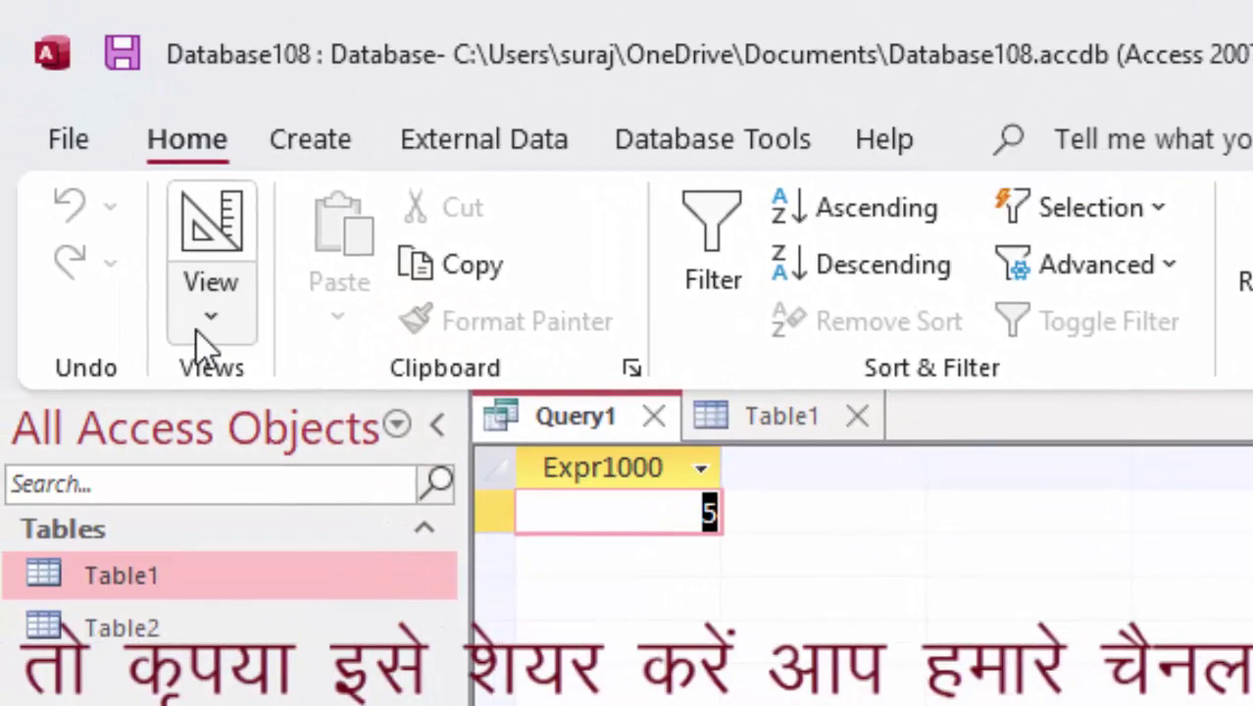
Step: In Query1's SQL, change the condition from Attendance_Status="P" to Attendance_Status="A"
left_click(77, 261)
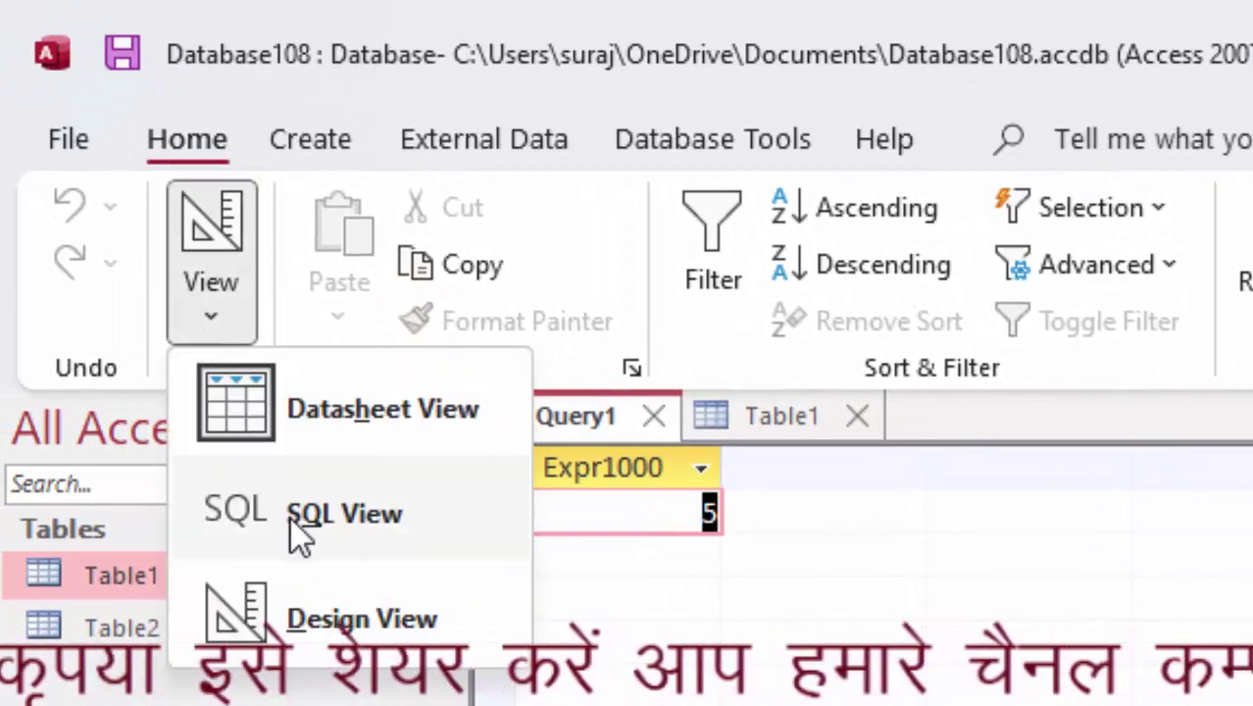
left_click(162, 459)
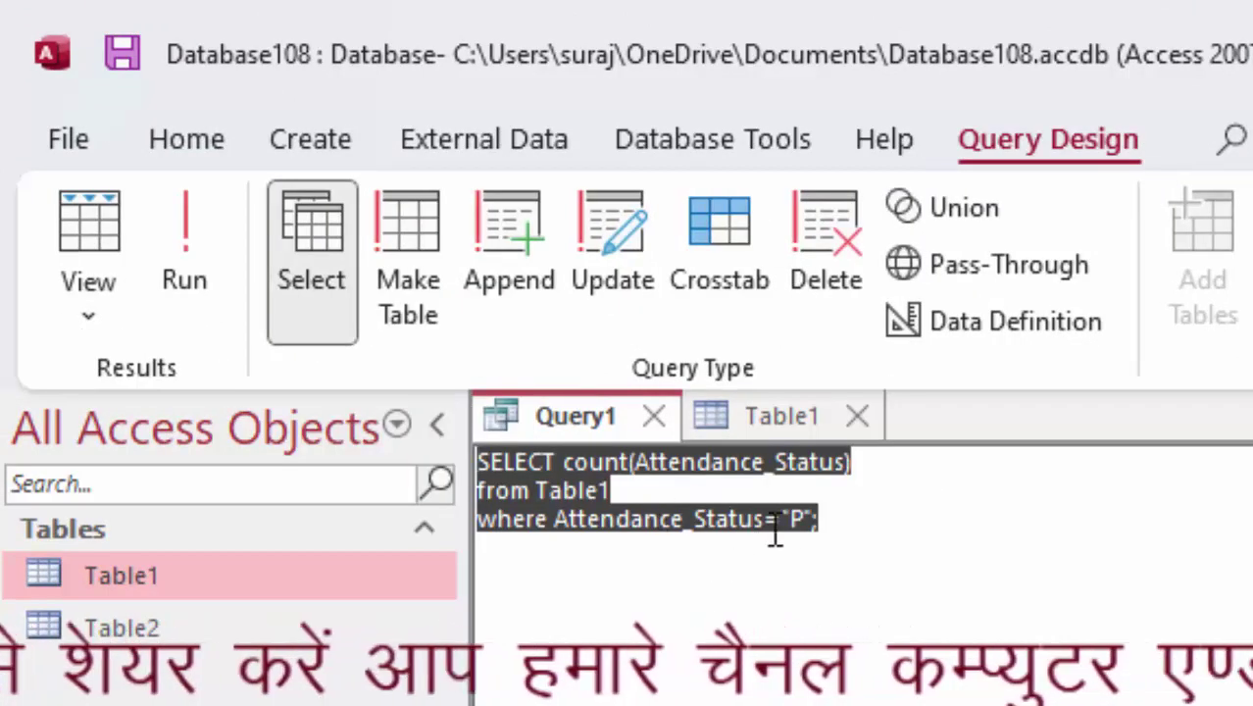
left_click(799, 519)
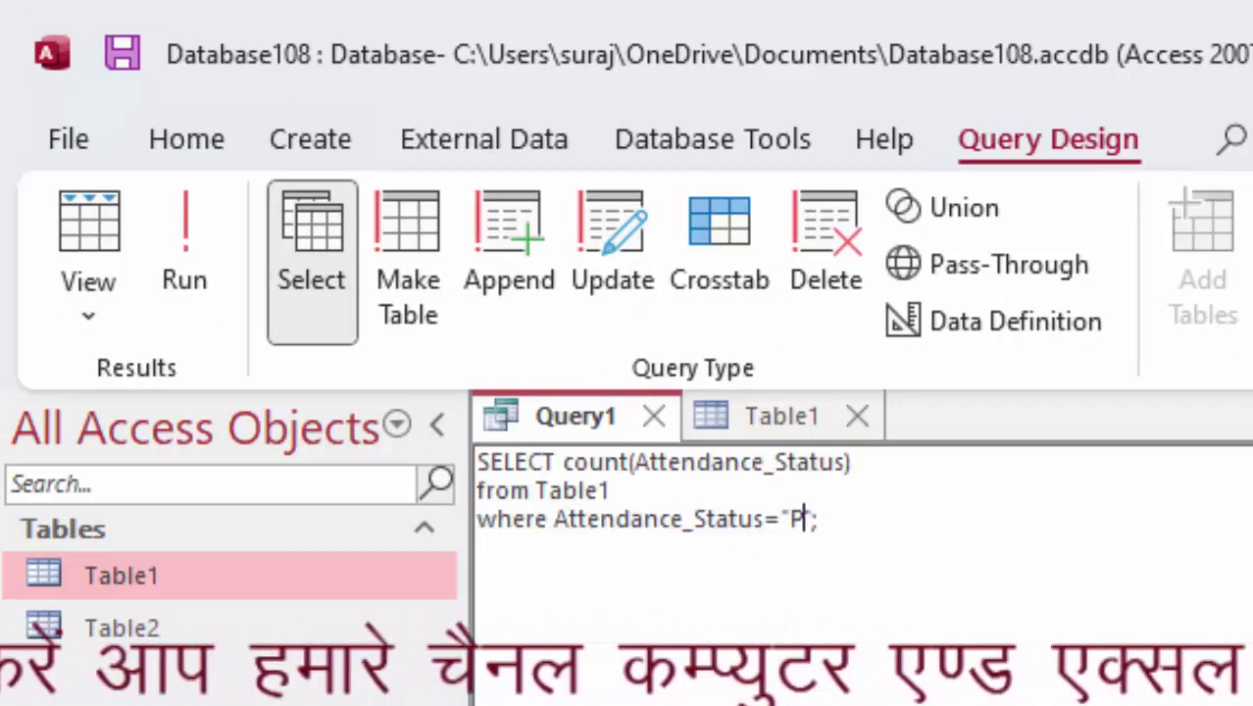
key("BackSpace")
type("A")
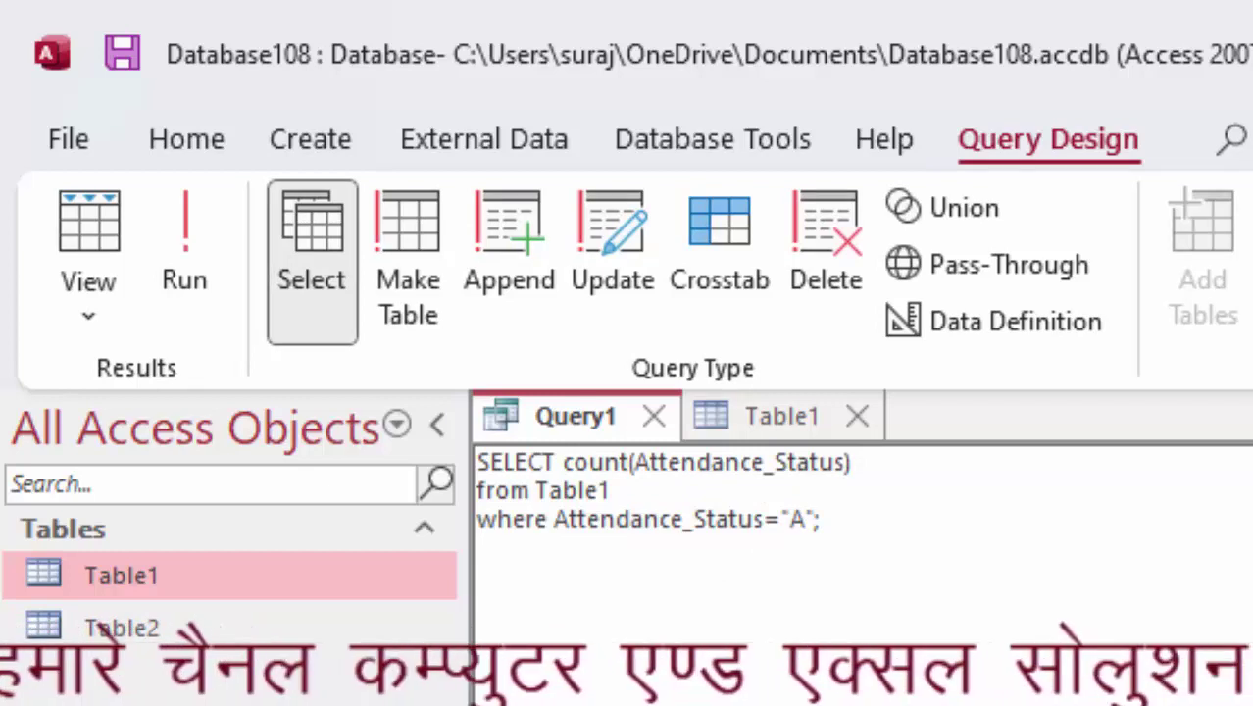
Step: Close Table1, run the query, and select the resulting count of 1
left_click(856, 415)
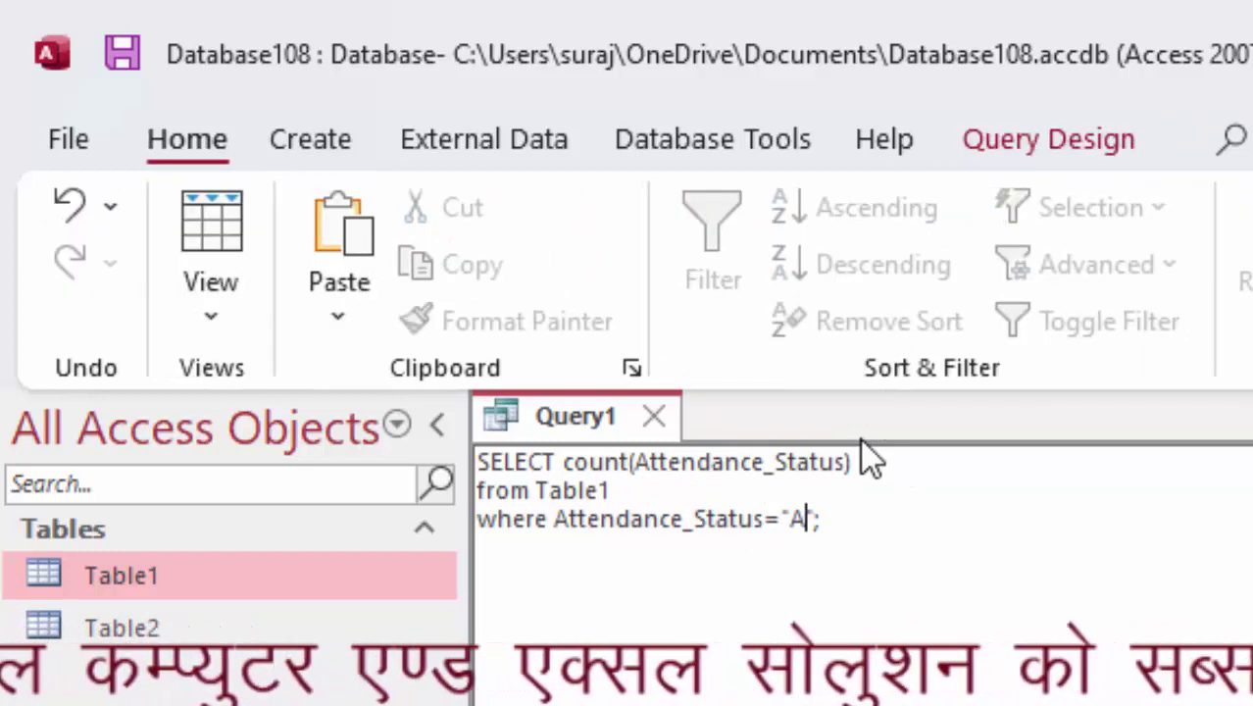
left_click(985, 145)
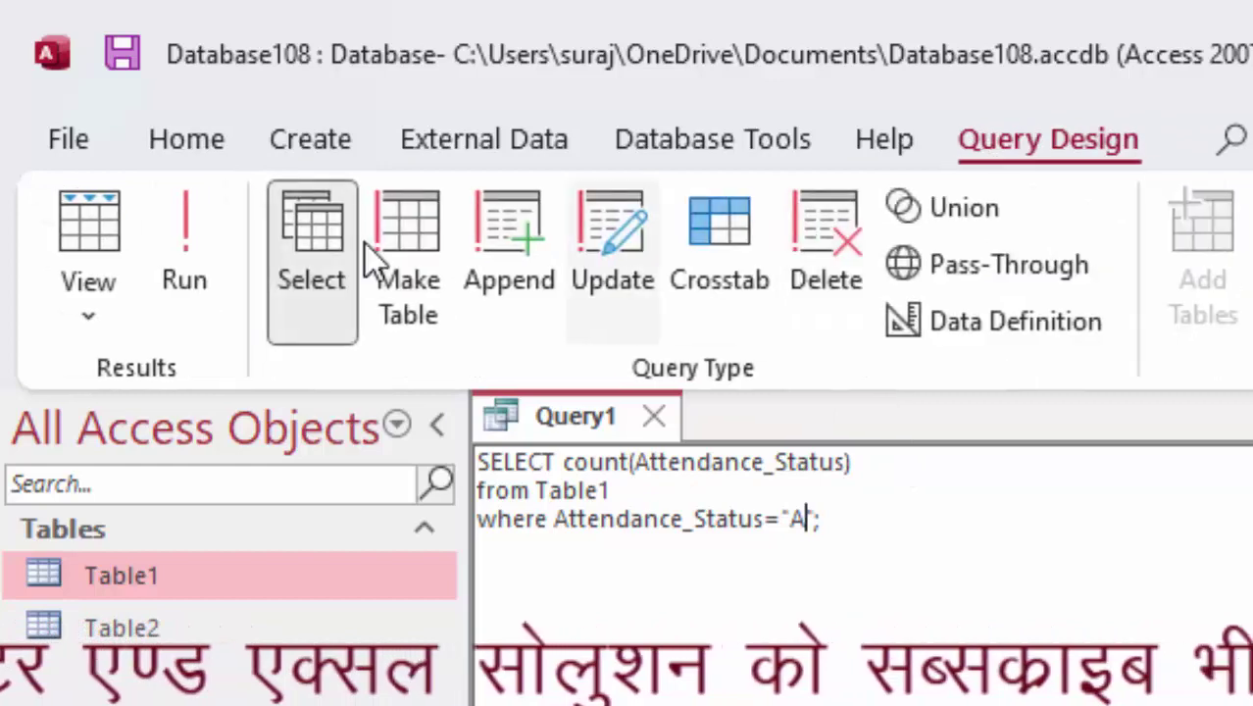
left_click(208, 218)
left_click_drag(666, 512, 718, 520)
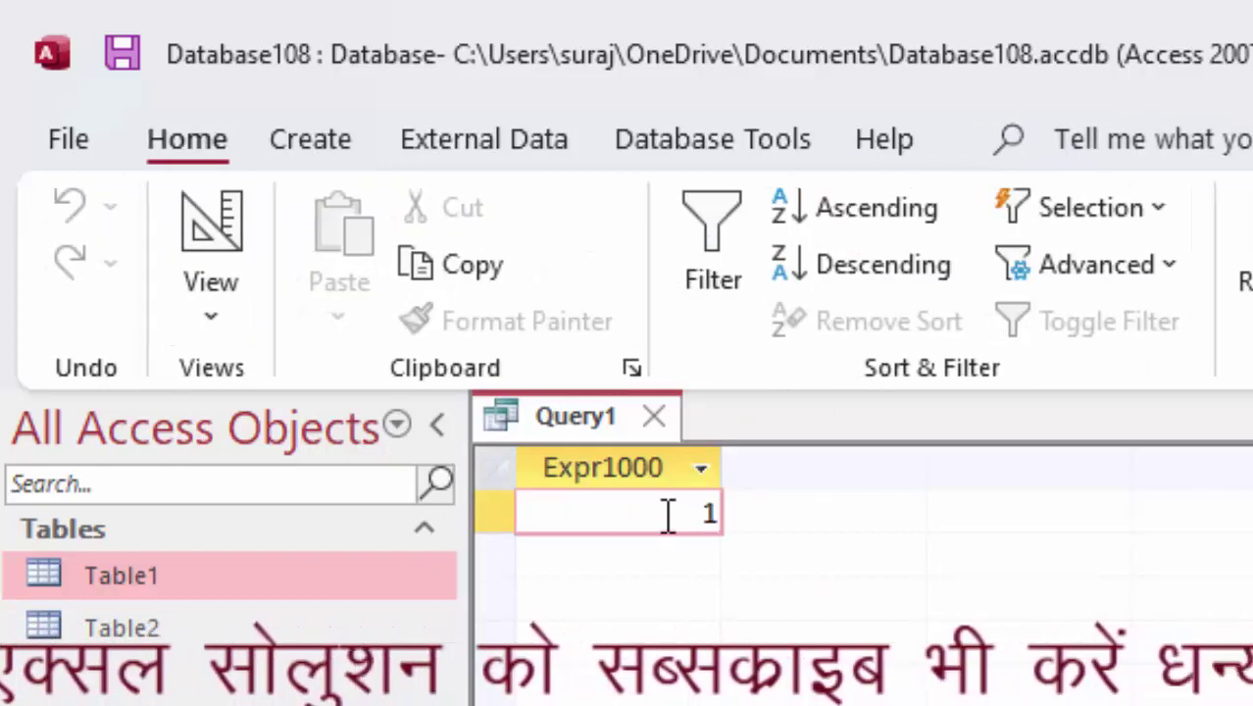